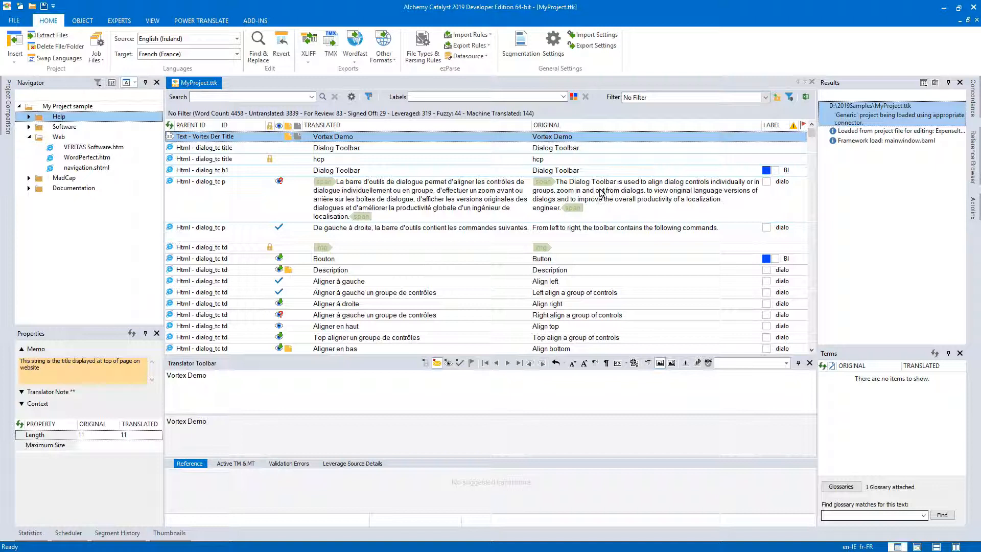
Show the Match % column in the Help string list, place it directly after the ID column, and narrow it.
drag(554, 127, 531, 129)
right_click(614, 124)
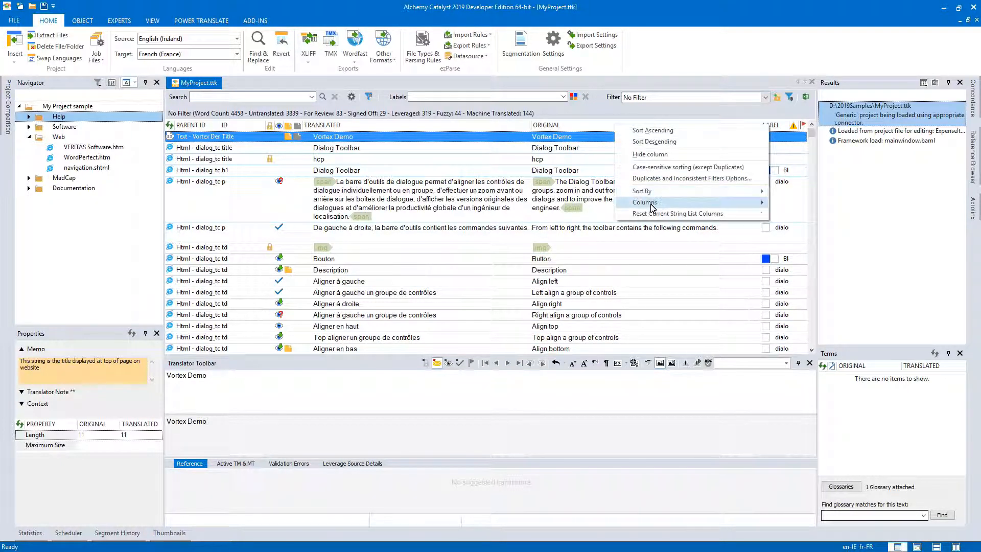
mouse_move(652, 207)
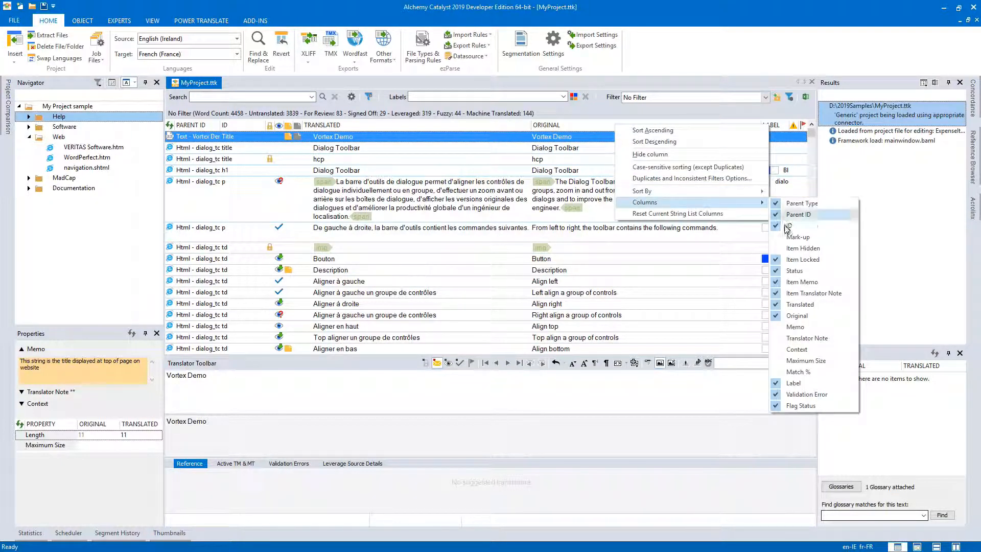
click(800, 373)
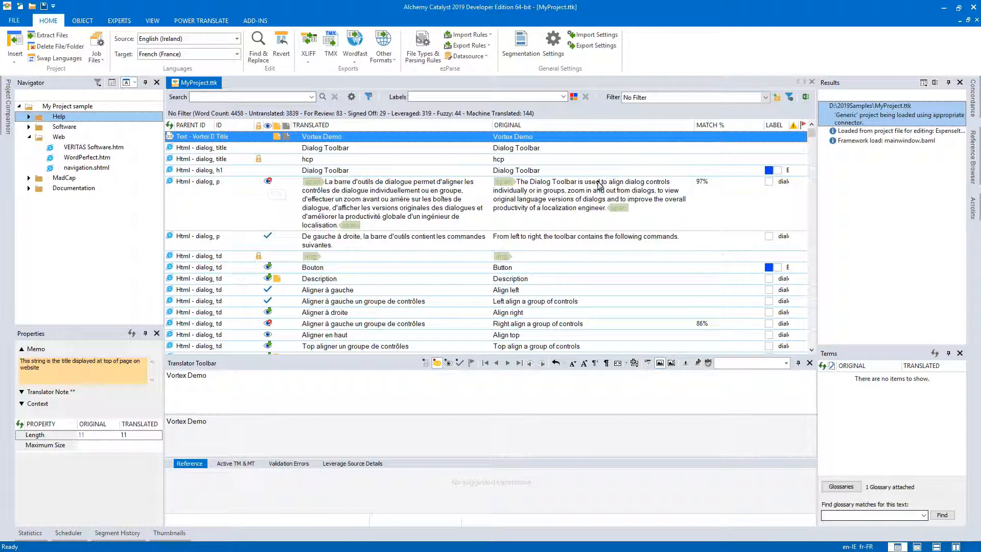
mouse_move(733, 131)
mouse_down()
mouse_move(618, 146)
mouse_move(252, 131)
mouse_up()
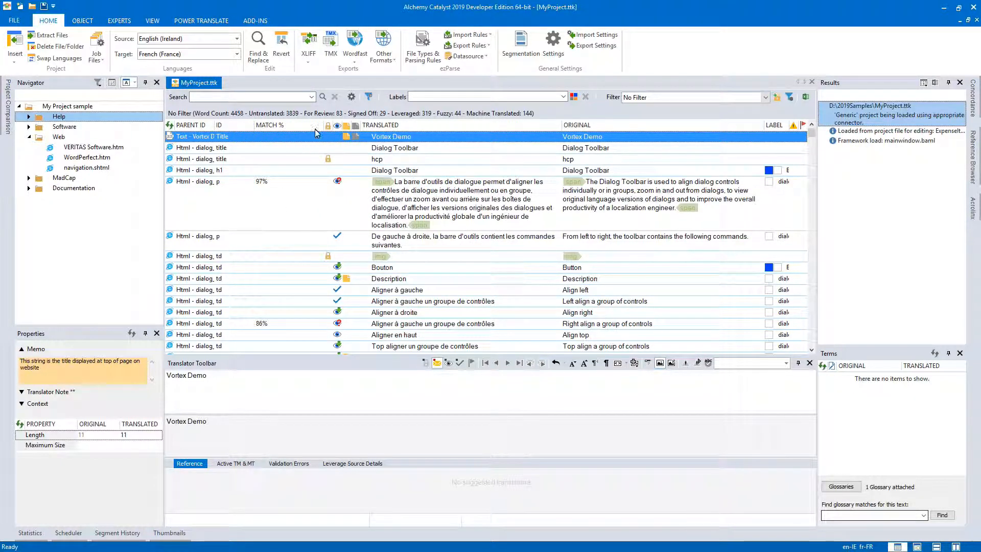
drag(324, 128, 284, 129)
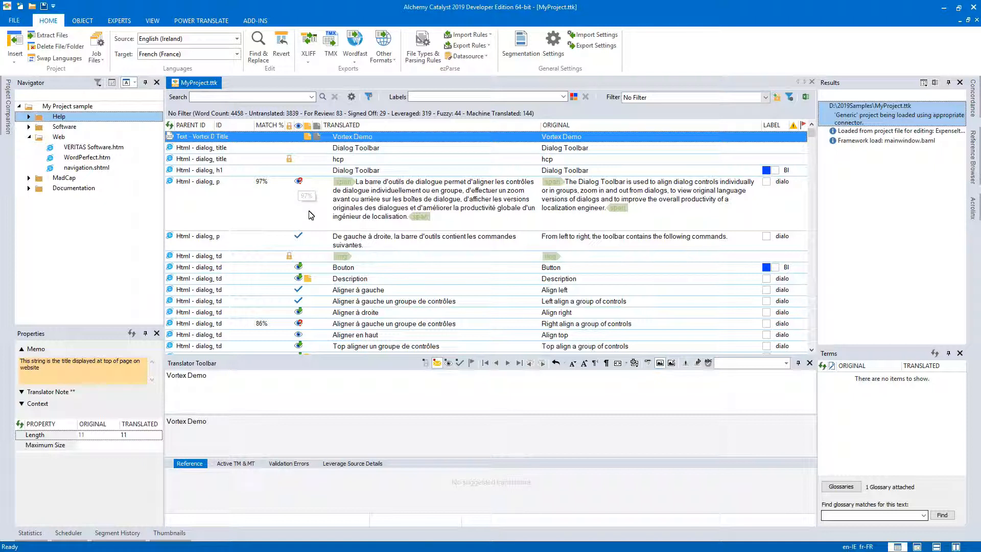
Sort the Help strings descending by Original, try both sort orders on Translated, and return to descending by Original.
right_click(650, 130)
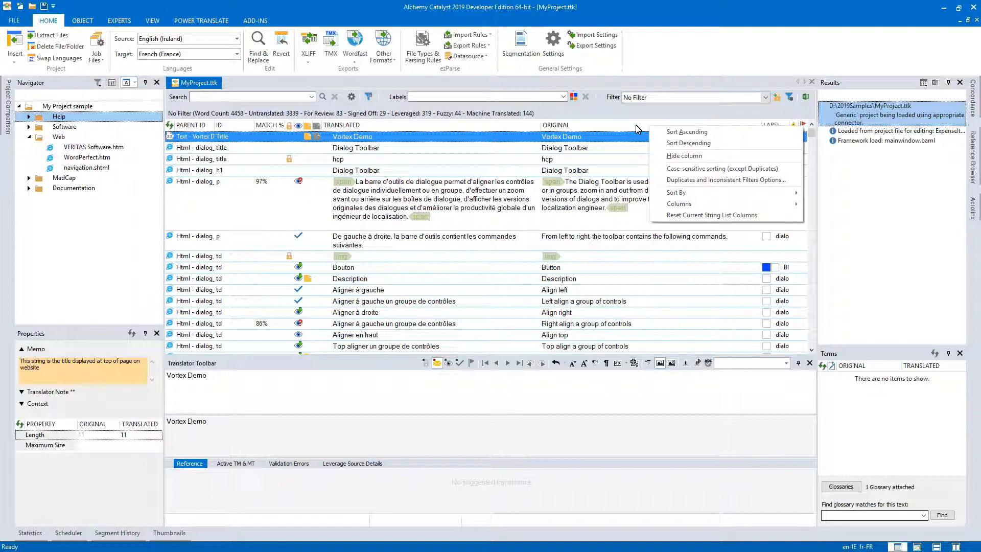
click(686, 143)
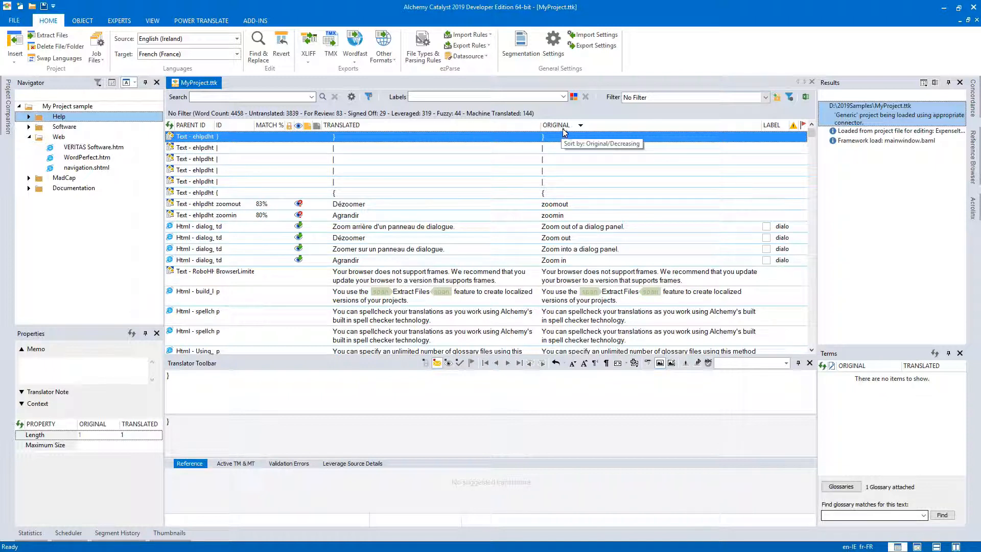
click(491, 127)
click(446, 128)
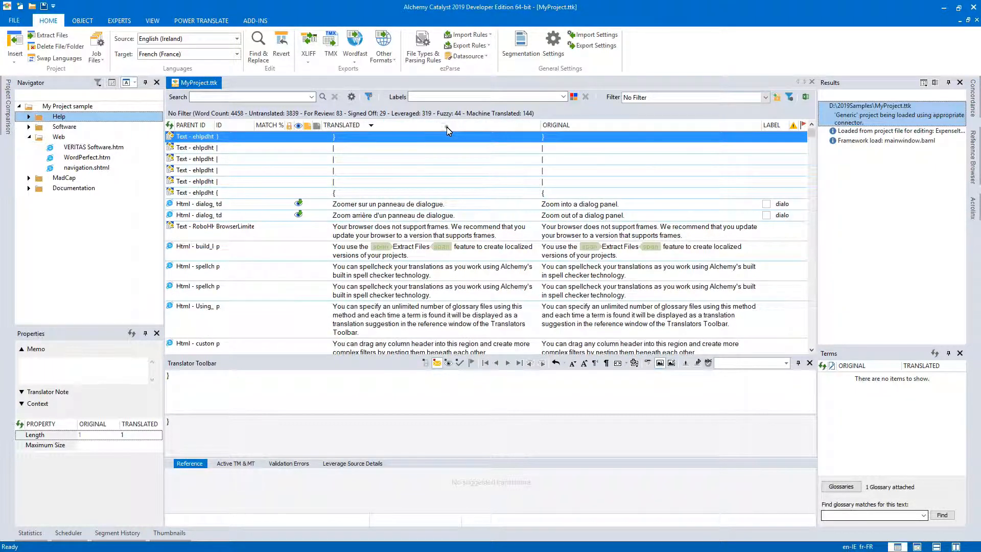
click(446, 127)
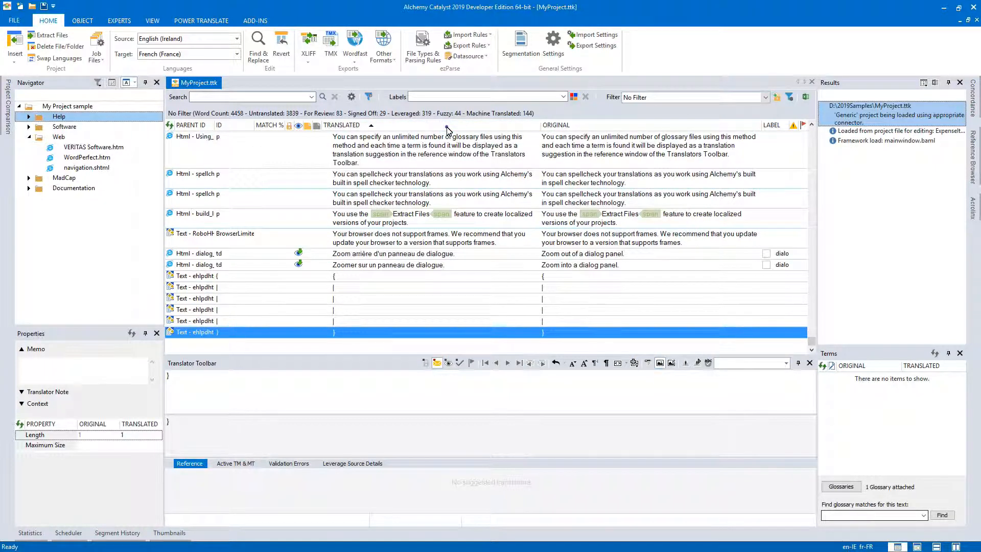
click(447, 128)
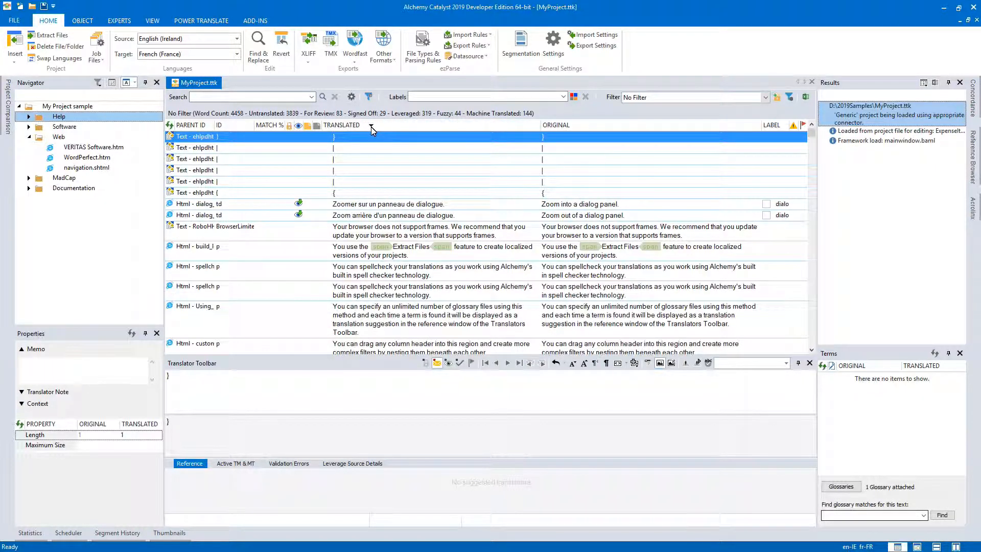
click(567, 127)
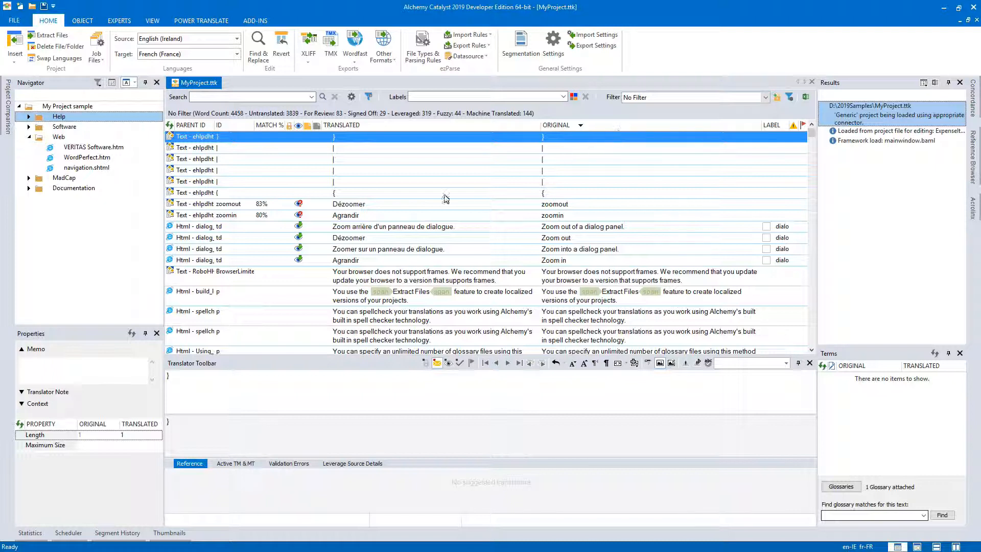
Hide the Match % and Label columns, and reset the current string list columns to their defaults.
right_click(269, 129)
click(290, 156)
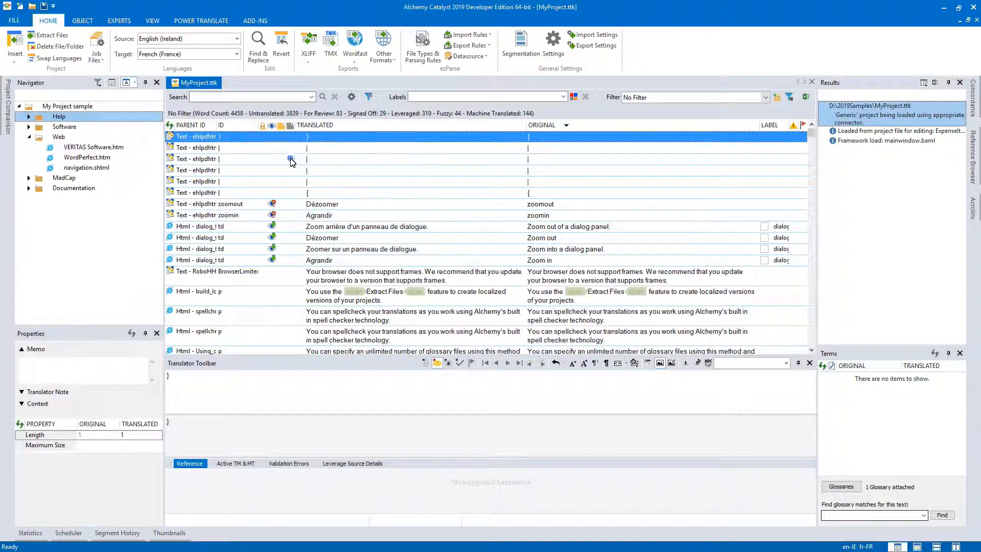
drag(774, 128, 780, 169)
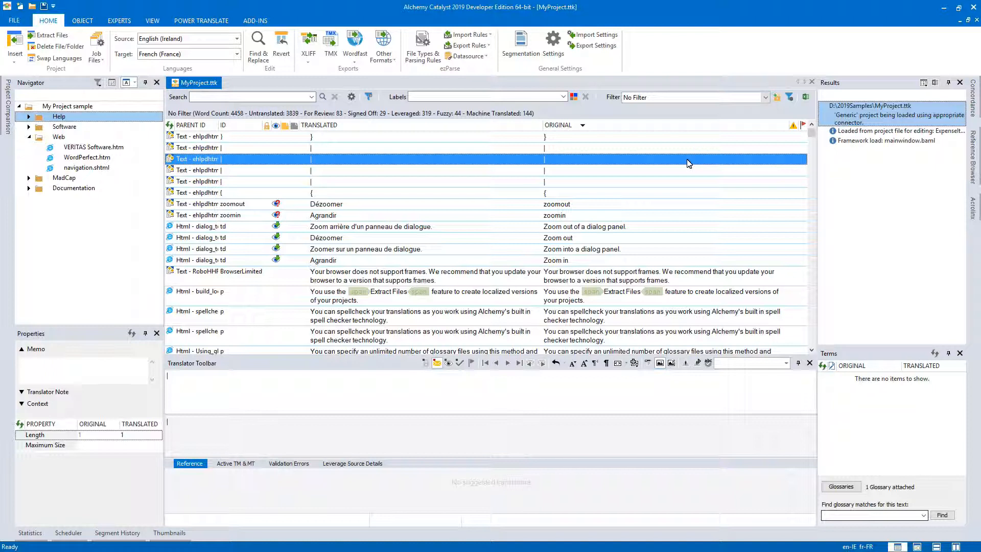
right_click(673, 128)
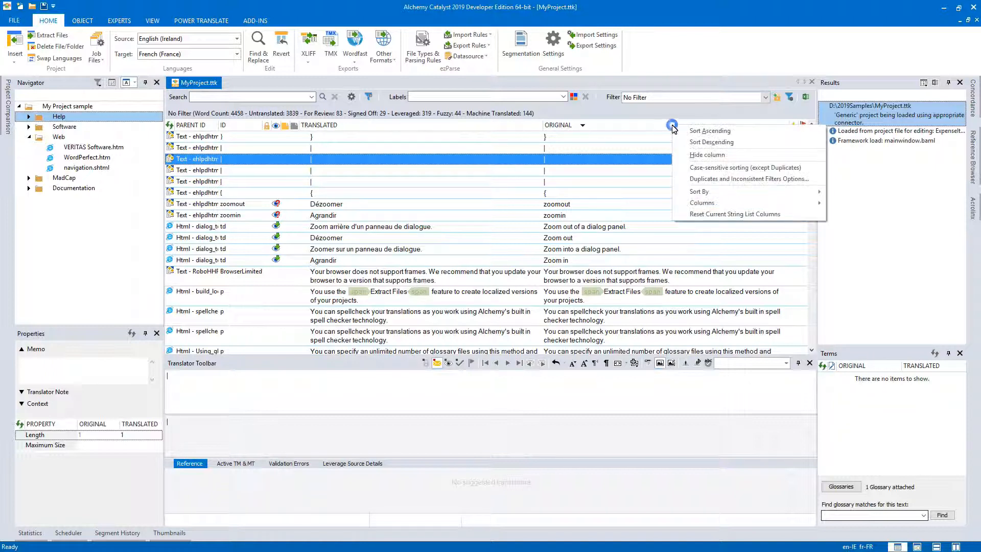
click(714, 215)
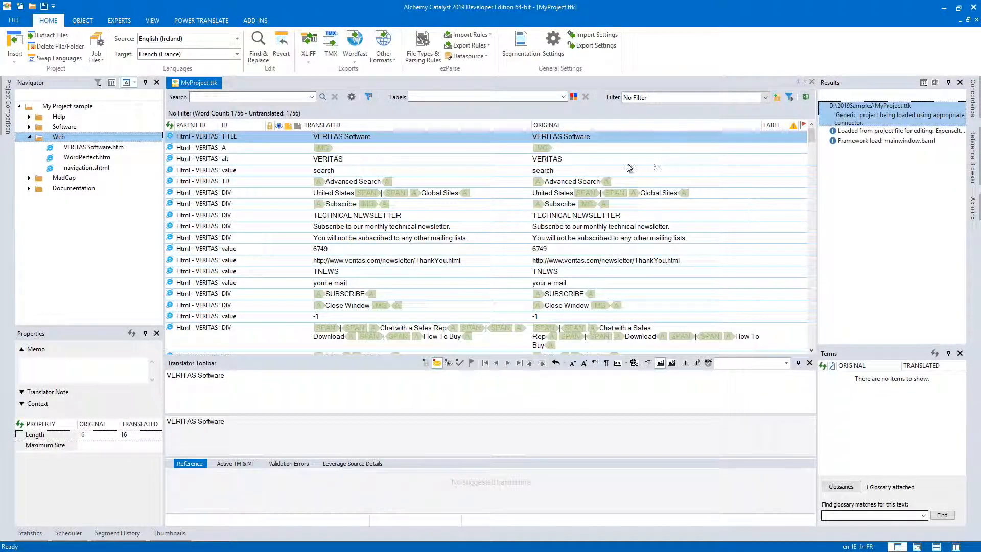
Sort the Web strings ascending by Translated and by Original, and restore the default Parent Type order.
right_click(648, 128)
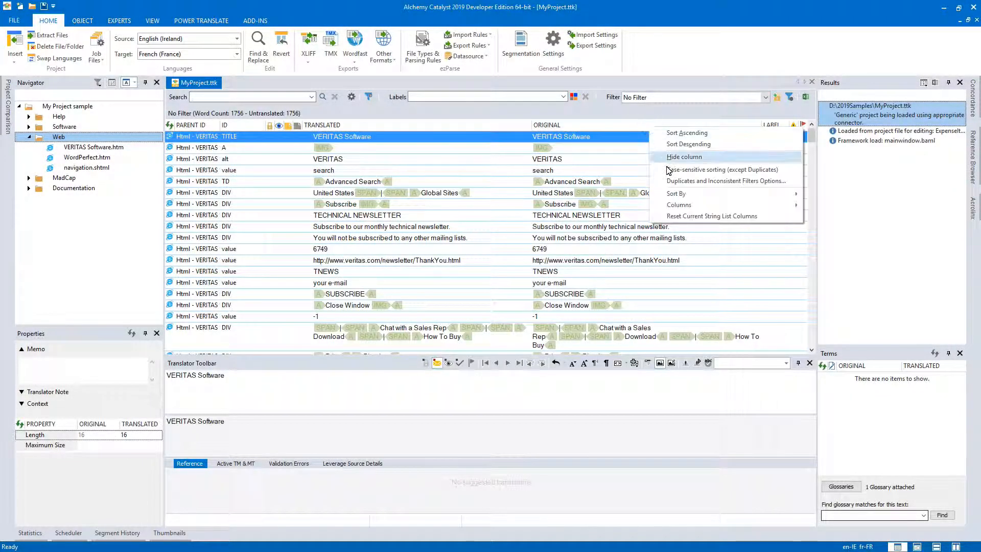
mouse_move(684, 197)
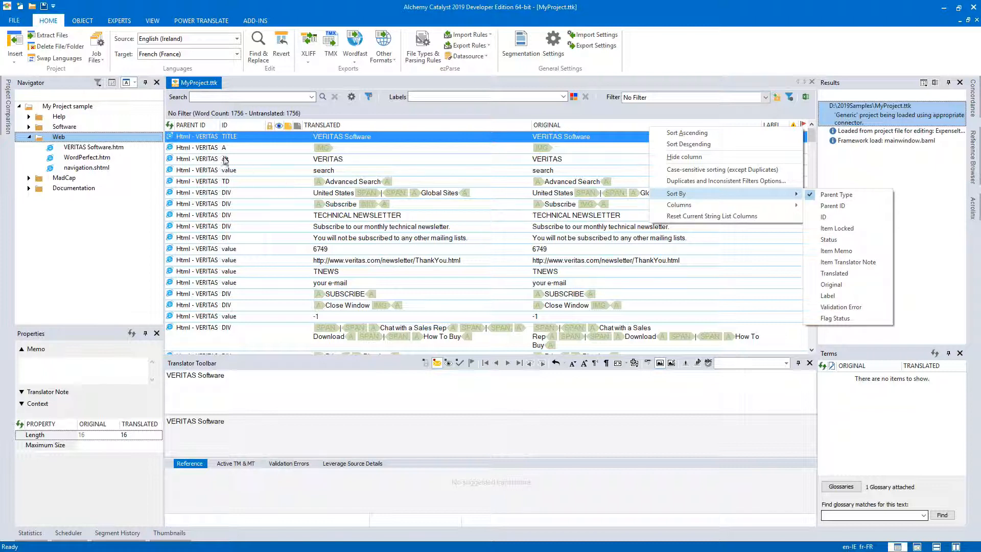
click(422, 127)
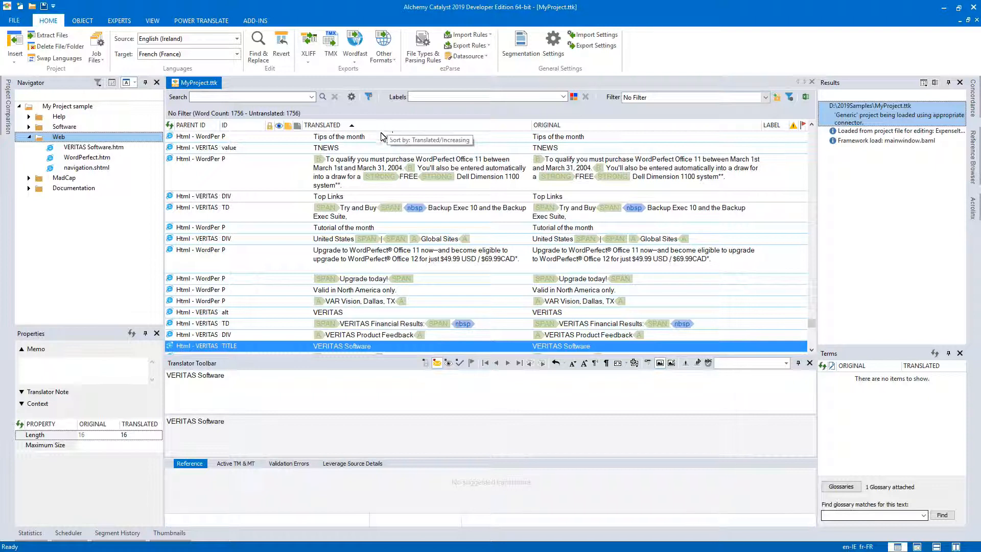
click(576, 125)
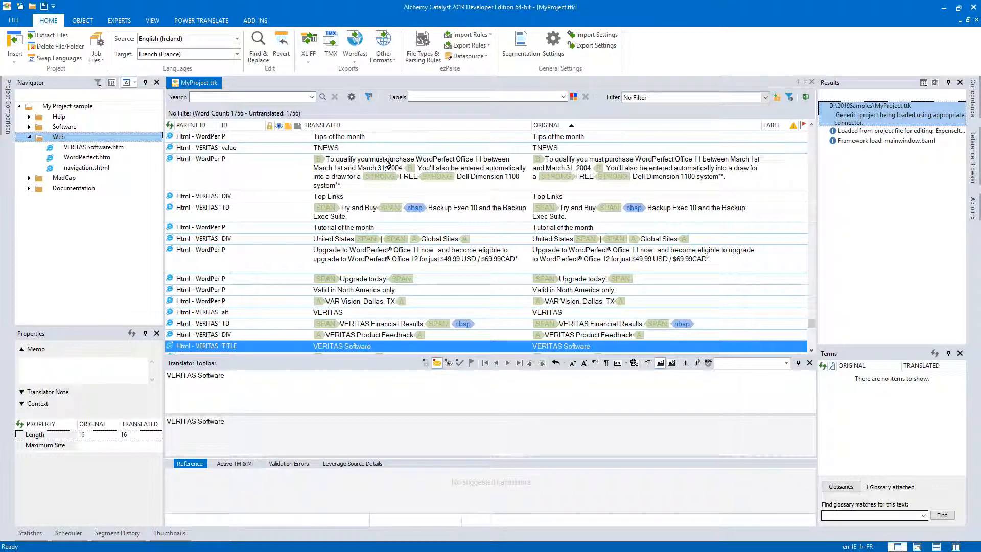
click(170, 127)
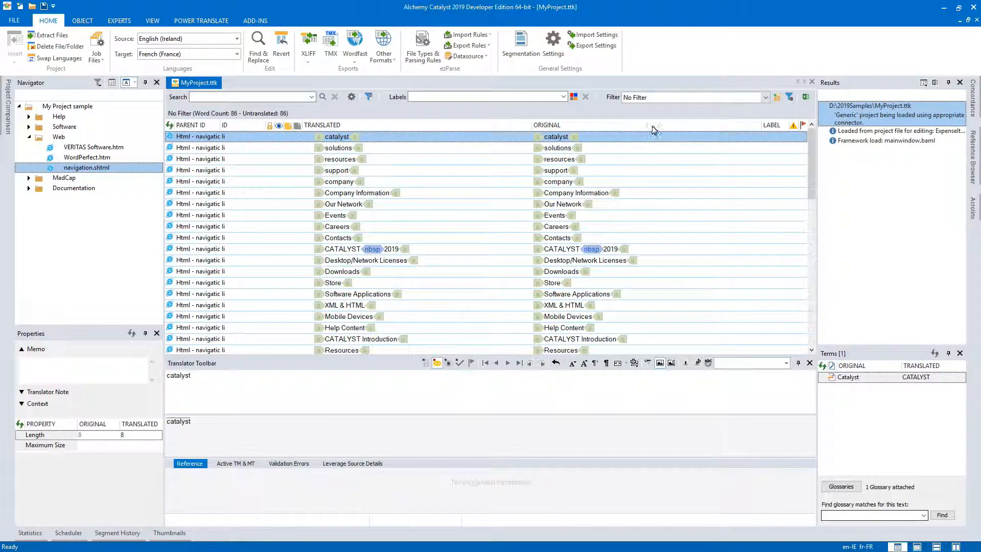
Sort the navigation.shtml strings by Original and Translated, enable case-sensitive sorting, and review the ascending Original order.
click(651, 130)
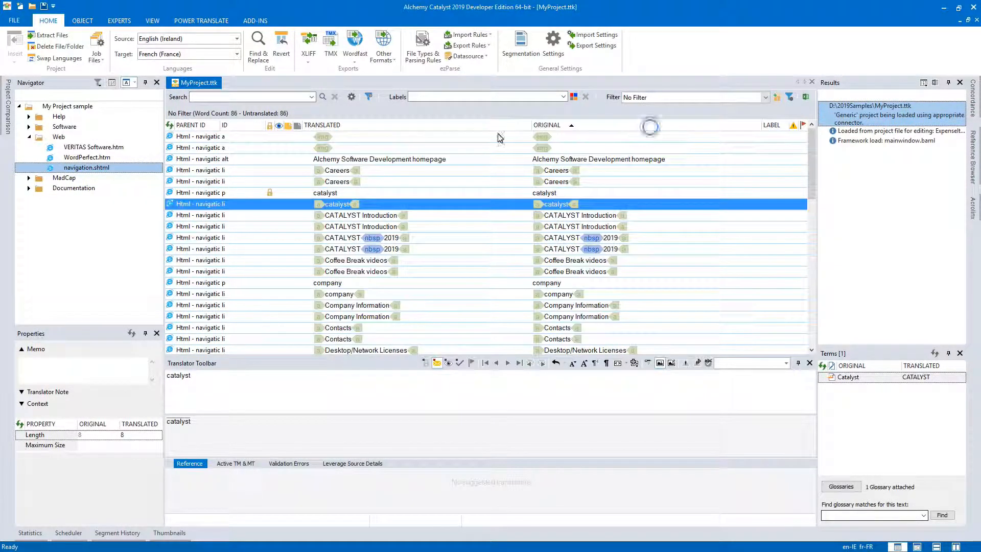
click(476, 128)
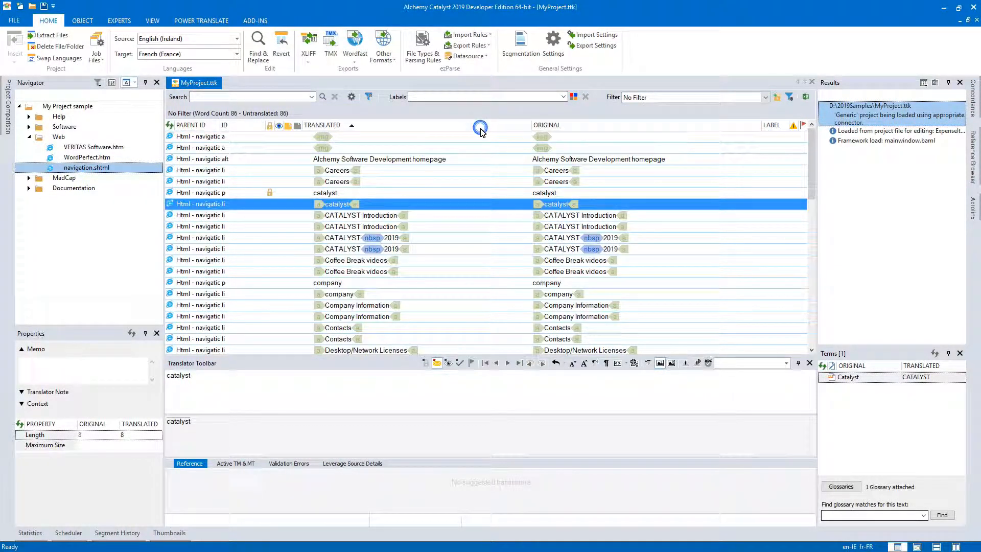
right_click(607, 127)
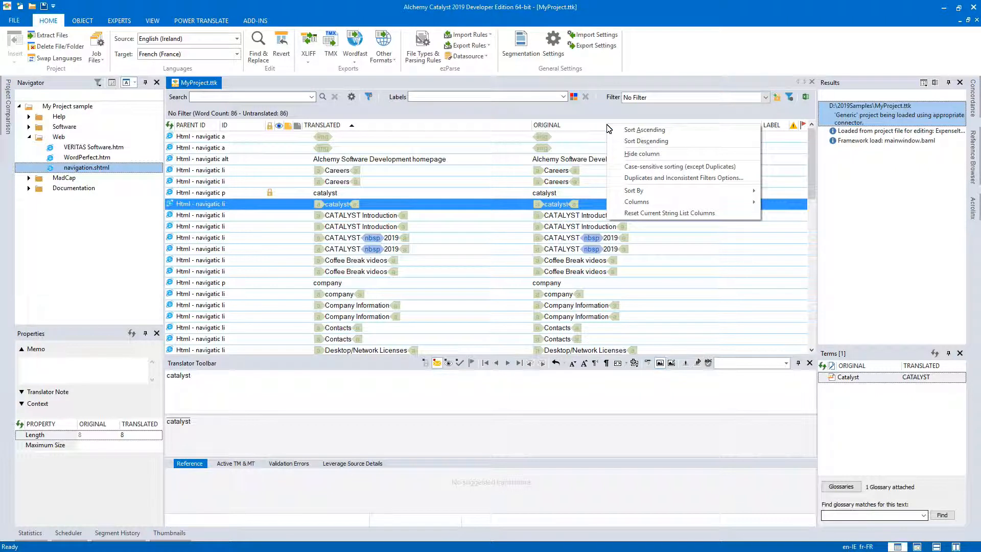
click(645, 169)
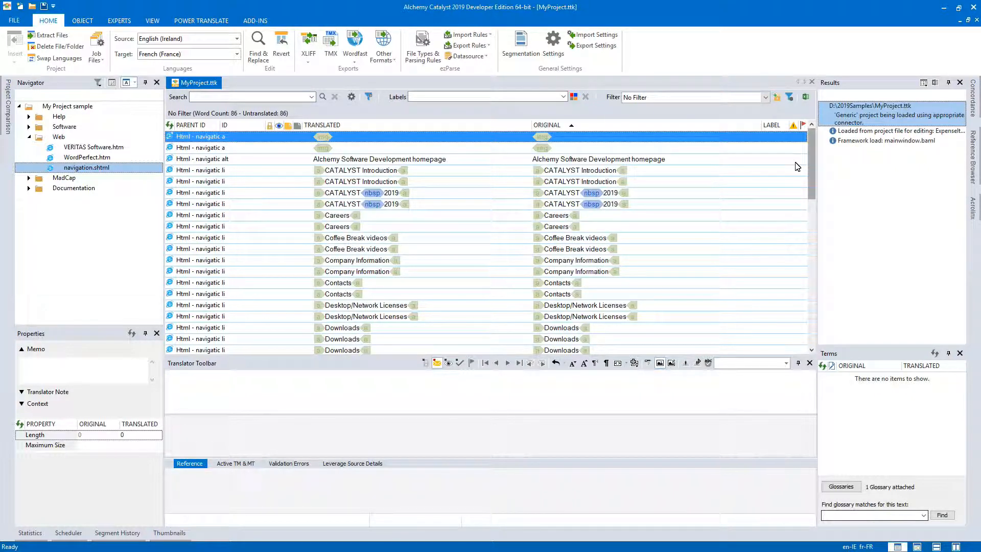
scroll(810, 147, down, 2)
drag(809, 151, 818, 296)
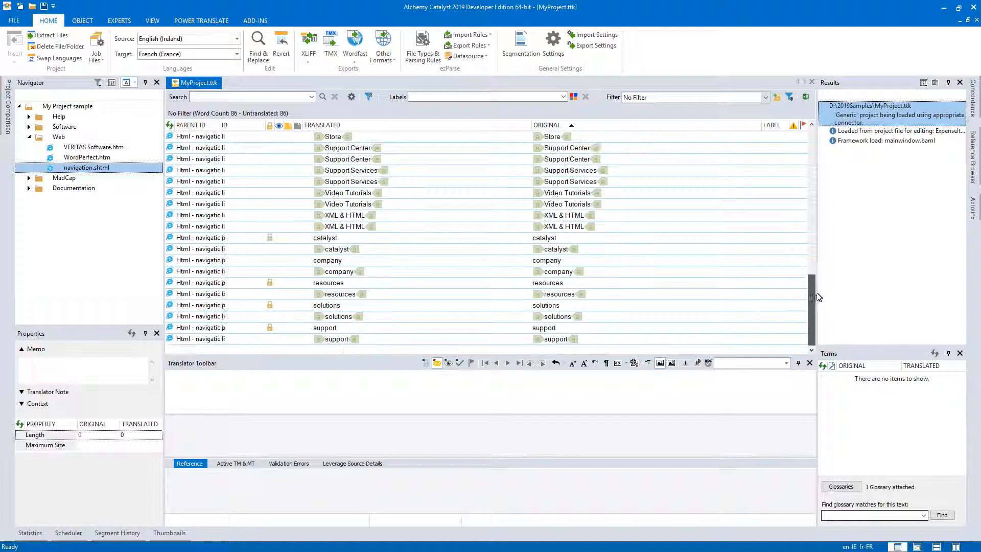
Sort the navigation.shtml strings descending by Original, review the order, and turn off case-sensitive sorting.
click(608, 126)
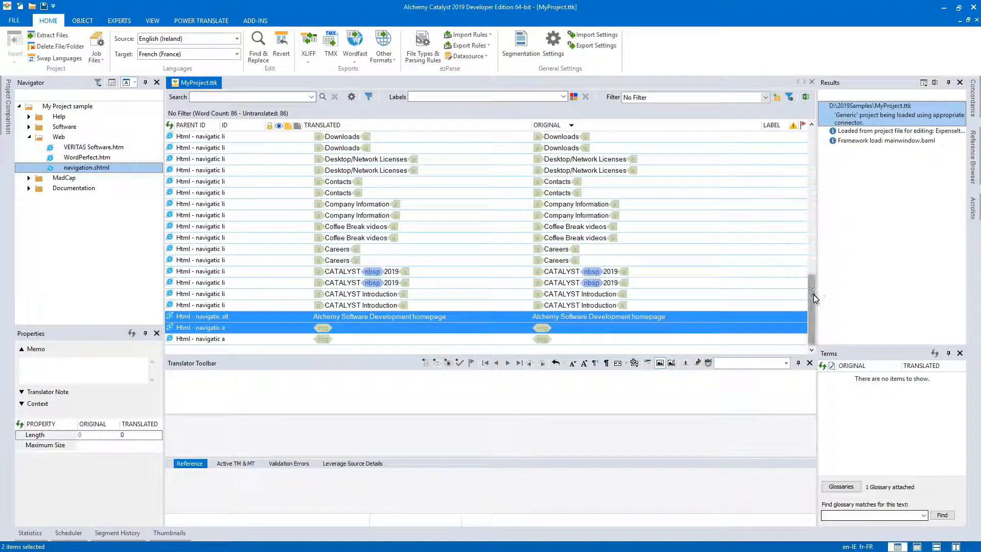
scroll(813, 284, up, 1)
drag(813, 284, 812, 148)
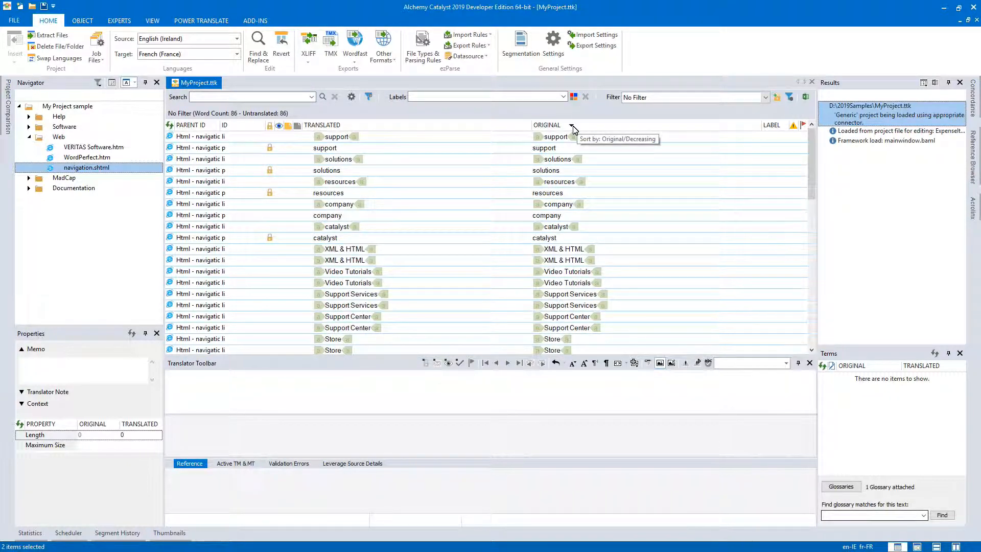
right_click(608, 125)
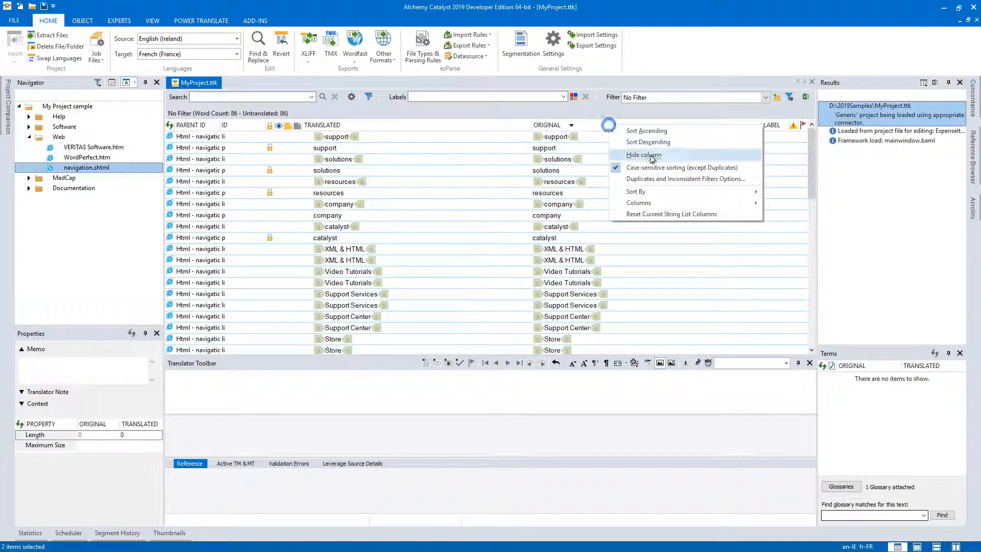
click(675, 168)
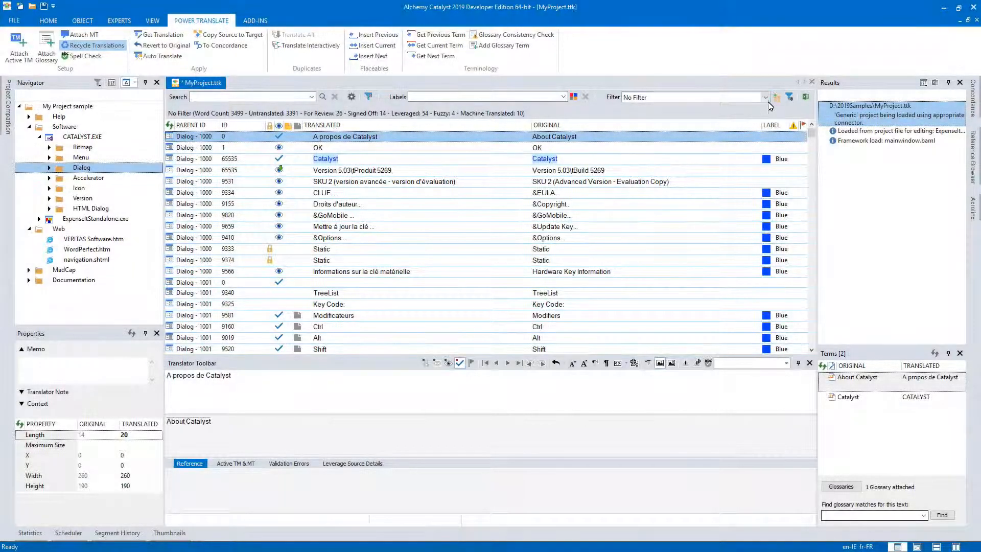
Filter the CATALYST.EXE Dialog strings by Duplicates (All) and look through the duplicate groups.
click(764, 97)
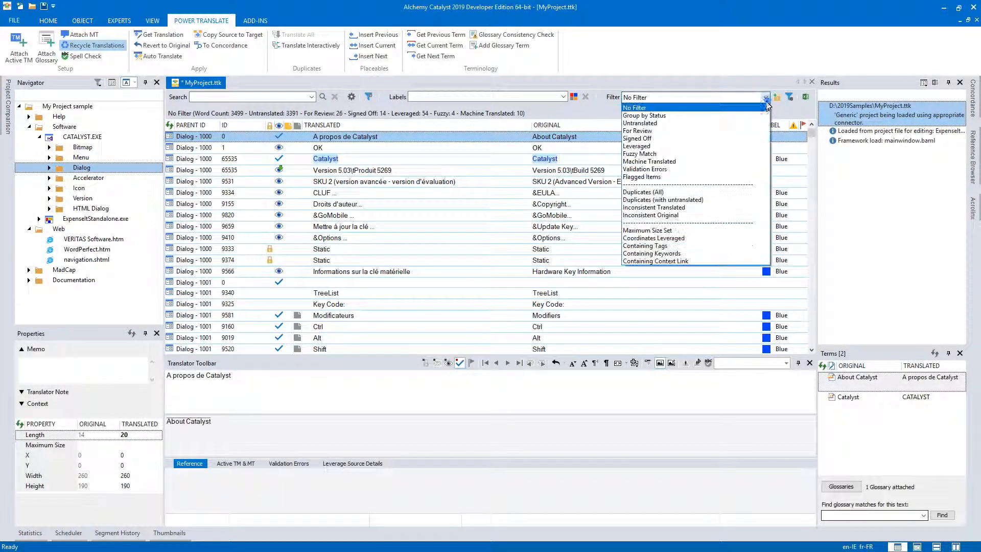
click(673, 193)
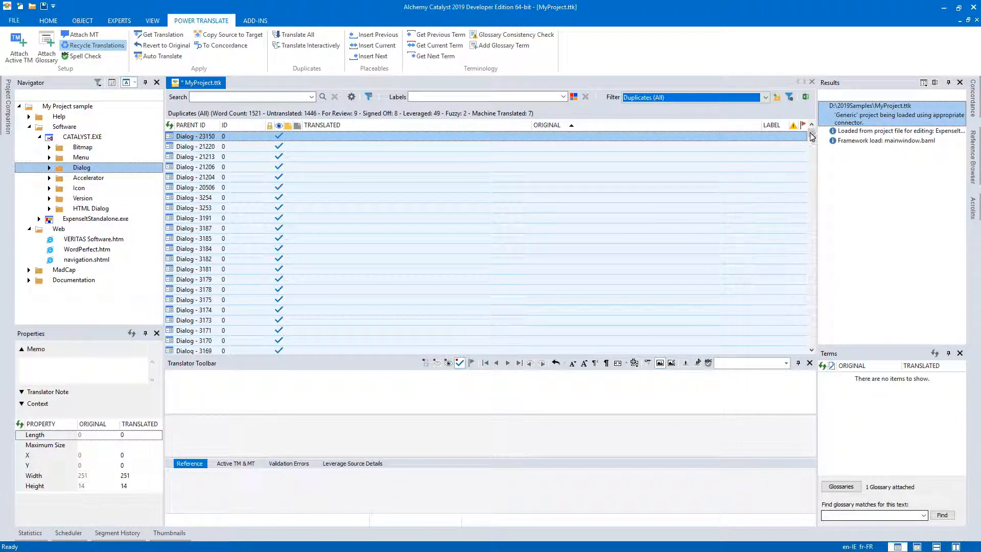
drag(811, 132, 812, 141)
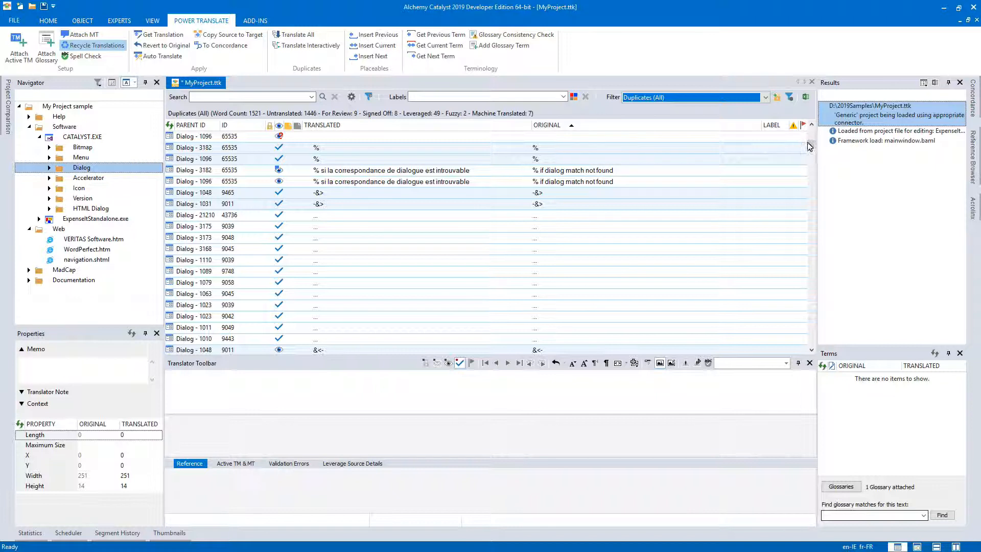
drag(811, 143, 813, 170)
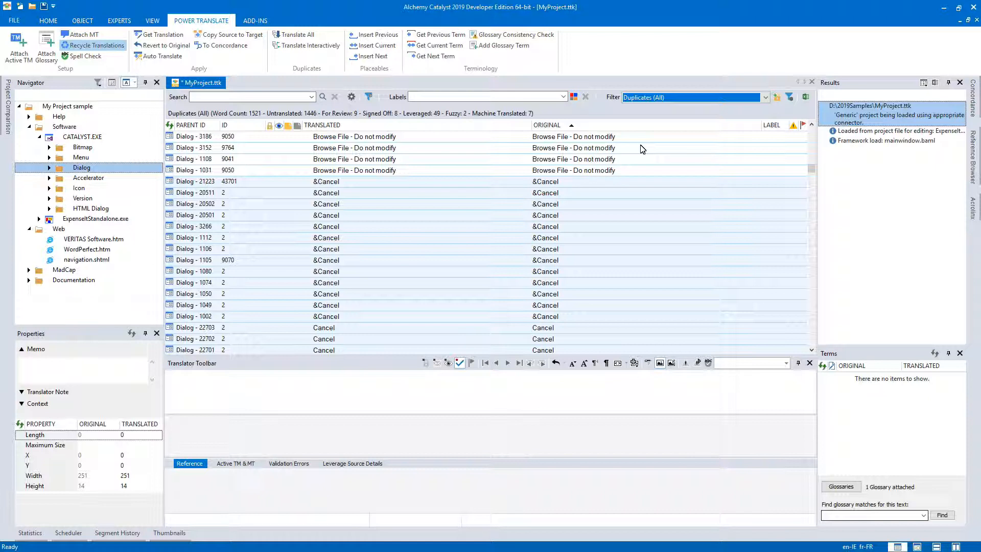
Review the differences ignored by the duplicates and inconsistent filters, and close the options without changing them.
right_click(655, 127)
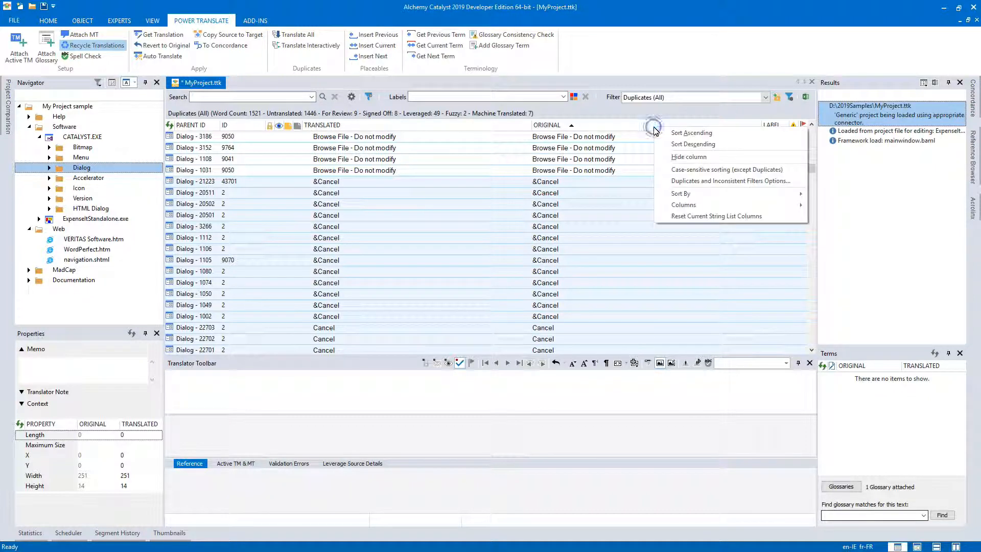
click(691, 182)
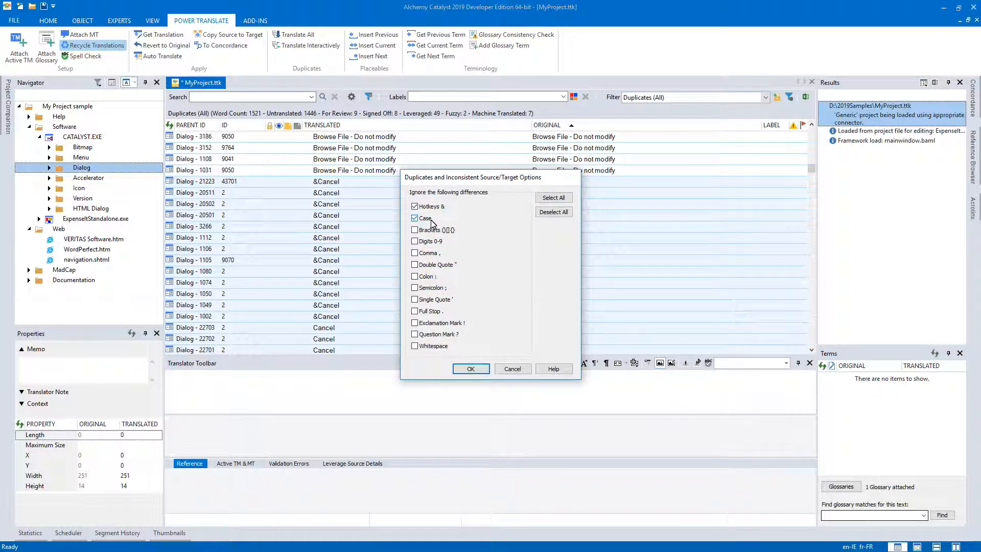
click(508, 369)
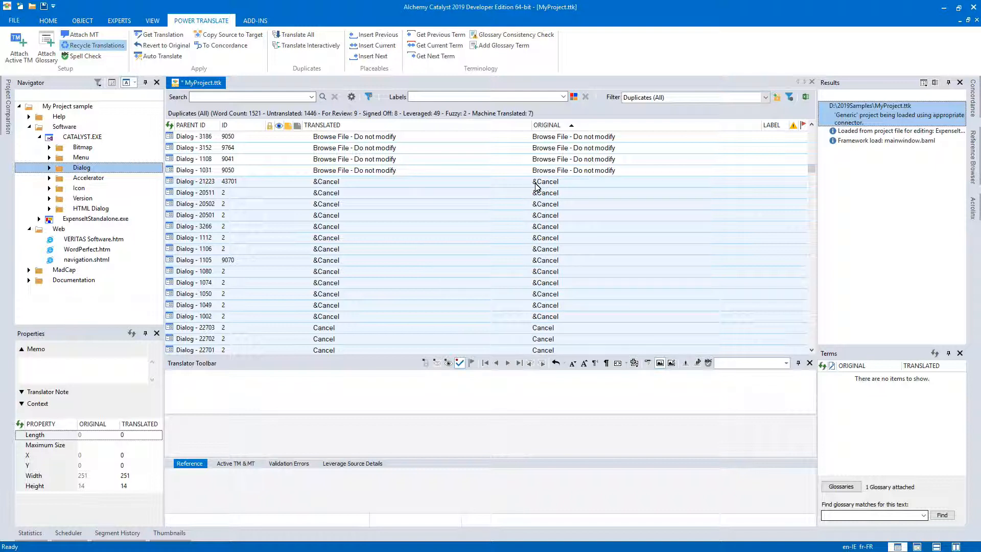
Stop ignoring Hotkeys & differences in the duplicates and inconsistent filters, and look through the regrouped Dialog duplicates.
drag(812, 168, 812, 170)
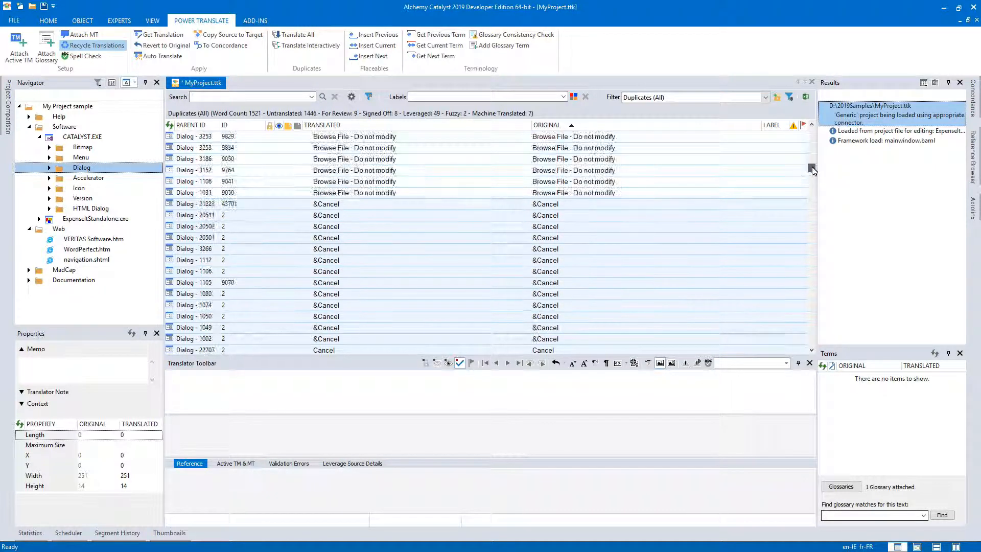
right_click(673, 137)
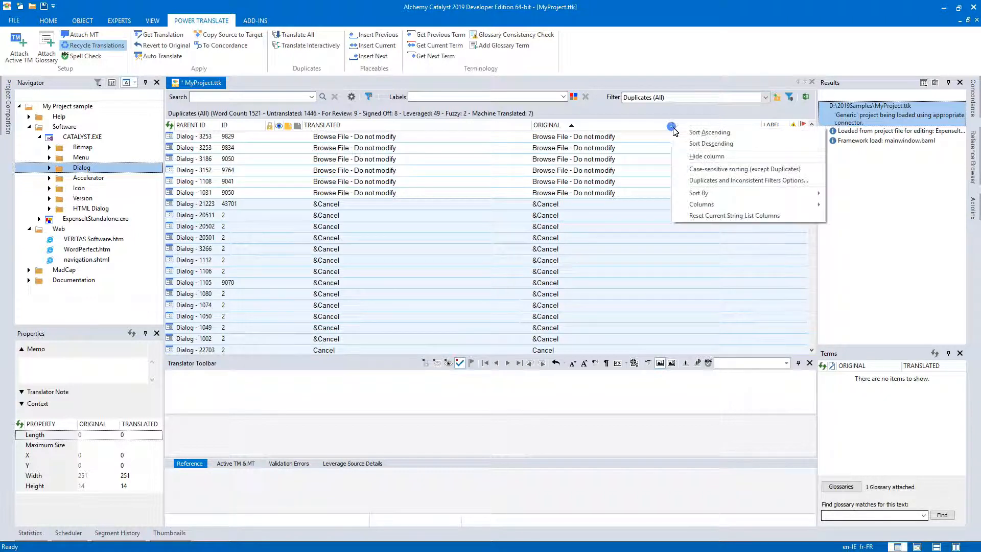
click(700, 173)
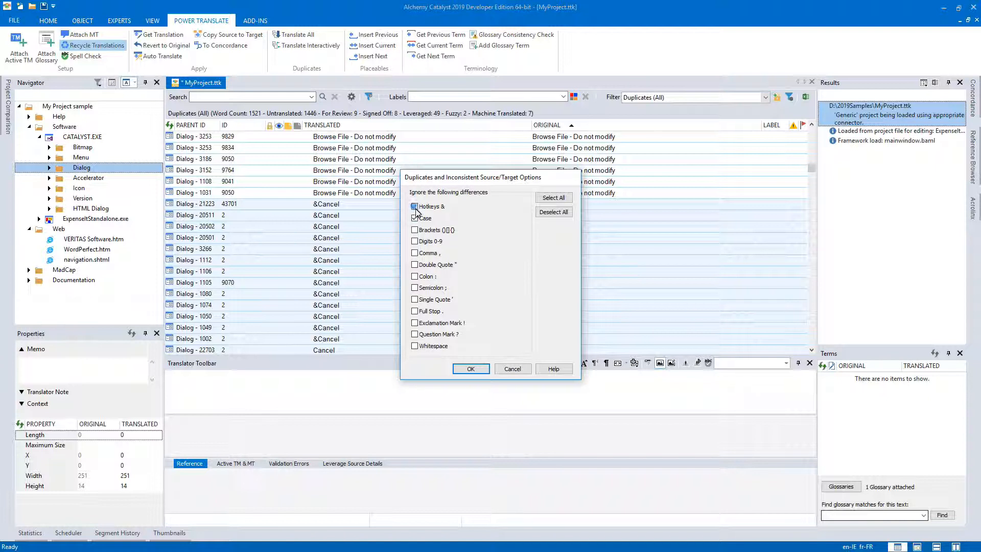
click(470, 368)
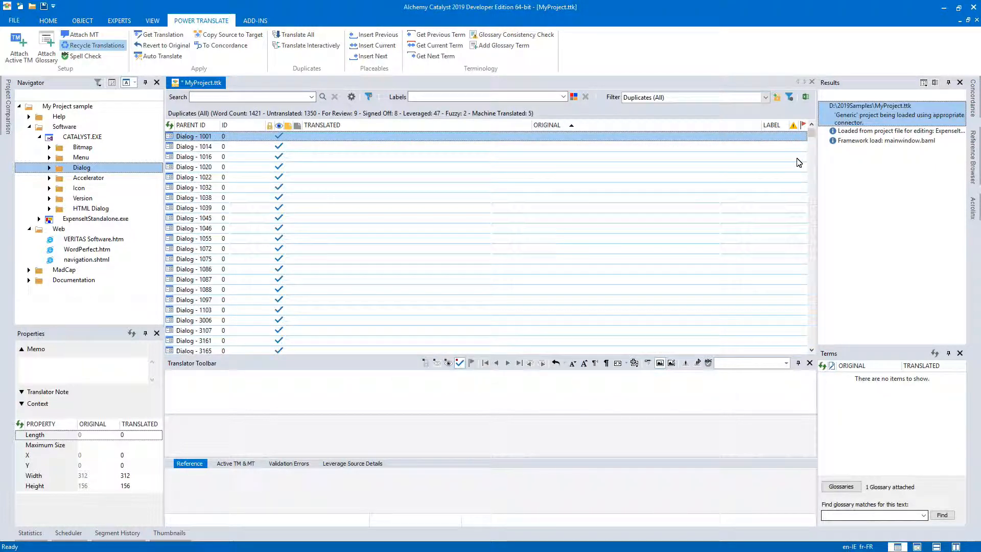
drag(811, 135, 814, 156)
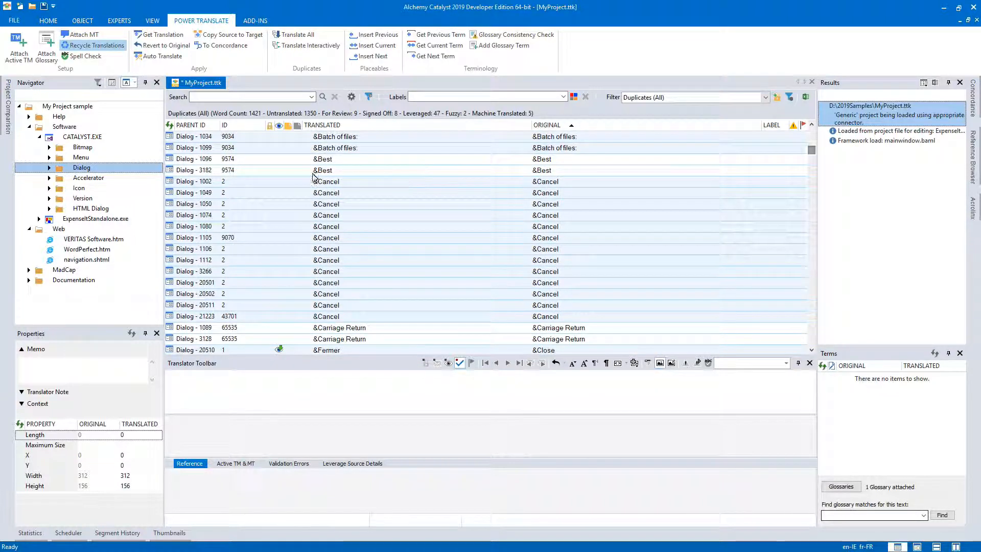
drag(811, 152, 811, 221)
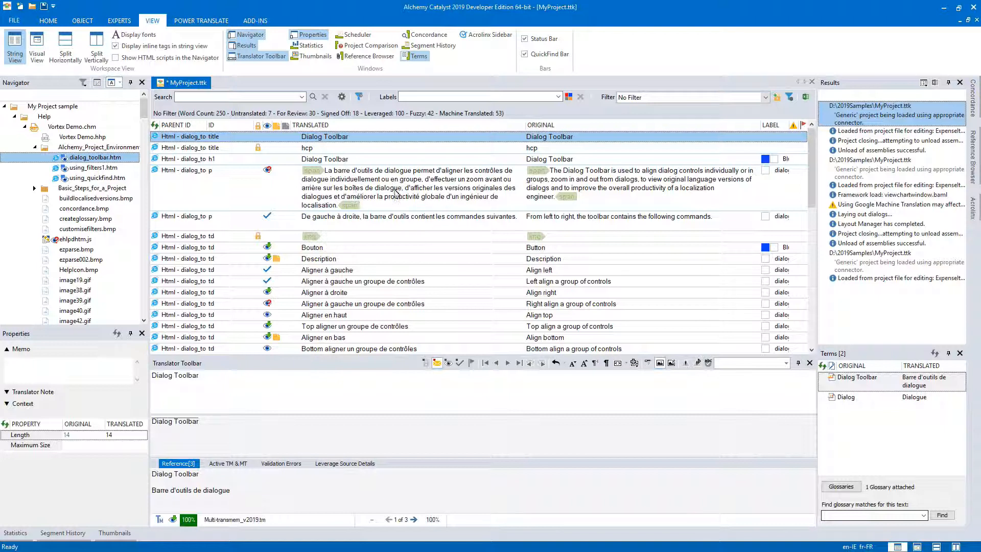
Revert the text of the translated paragraph beginning "La barre d'outils de dialogue permet" in dialog_toolbar.htm.
click(398, 185)
right_click(398, 183)
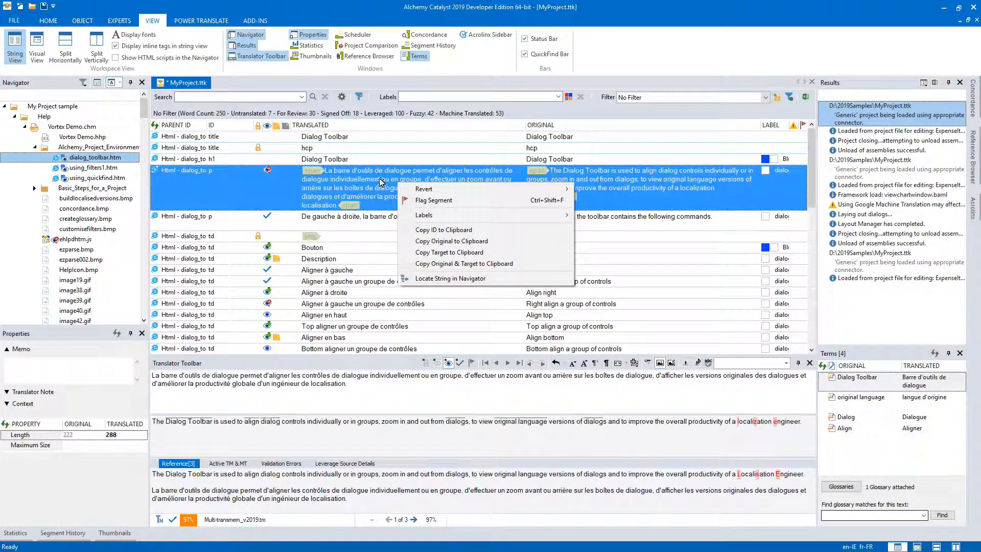
mouse_move(426, 188)
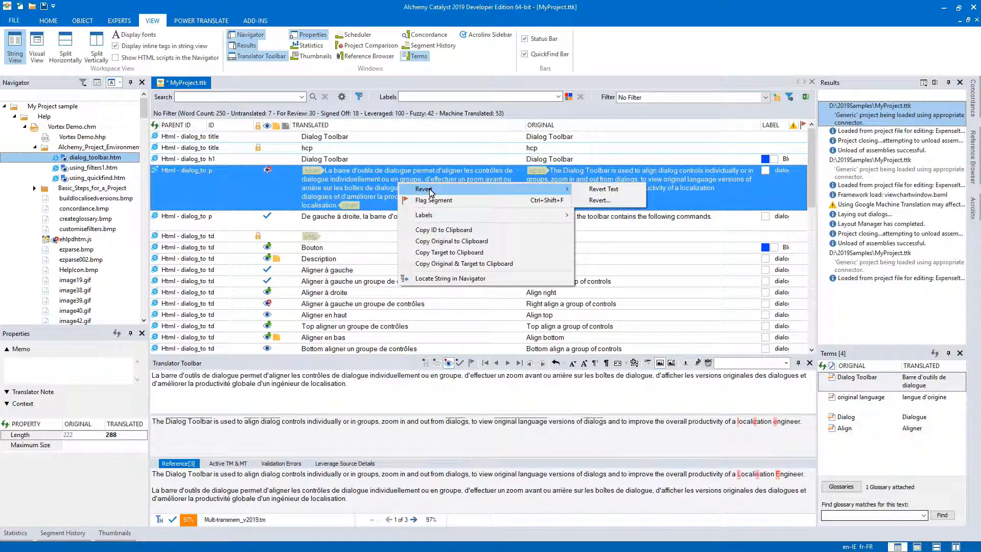
click(599, 190)
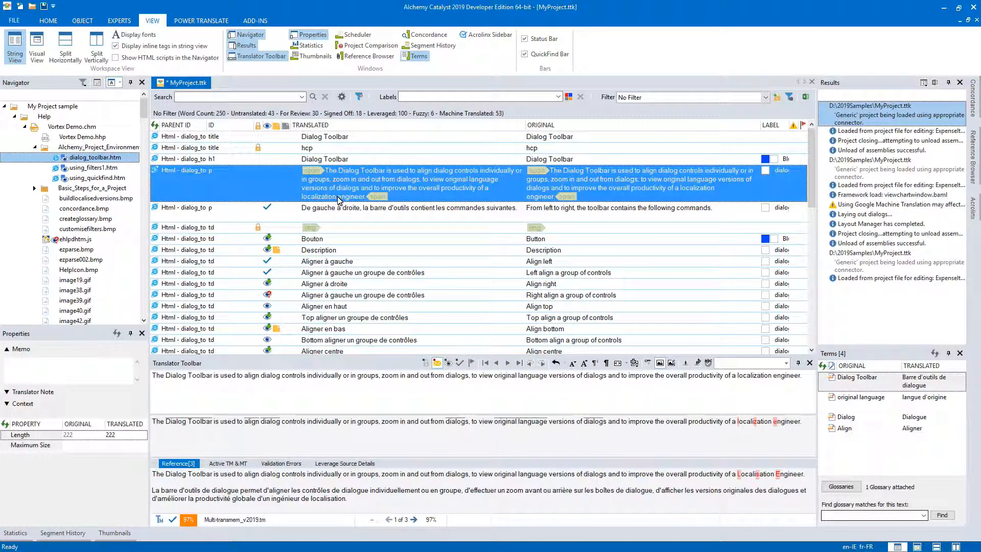
Revert only the memo of the Description string in dialog_toolbar.htm, with all other revert options deselected.
right_click(330, 253)
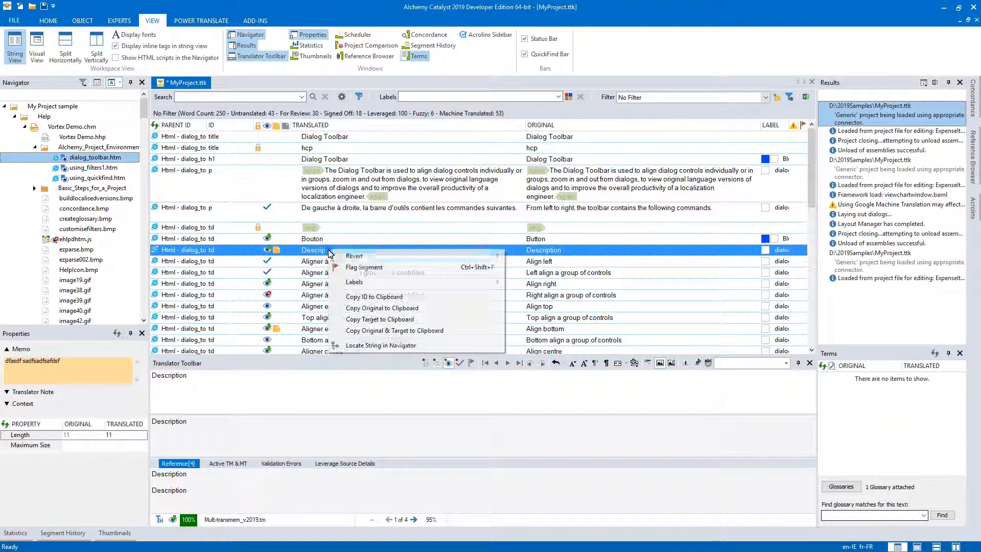
mouse_move(459, 255)
click(529, 267)
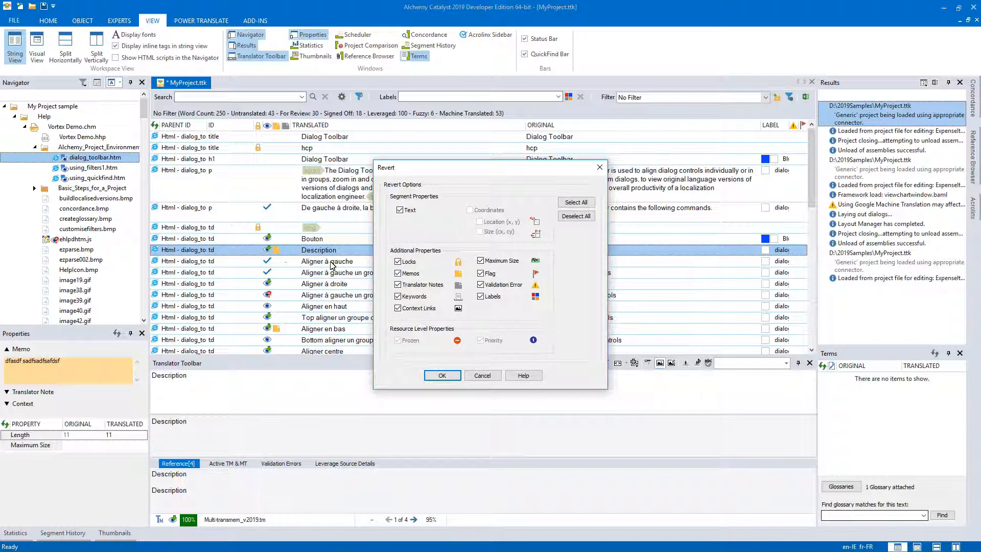
click(576, 215)
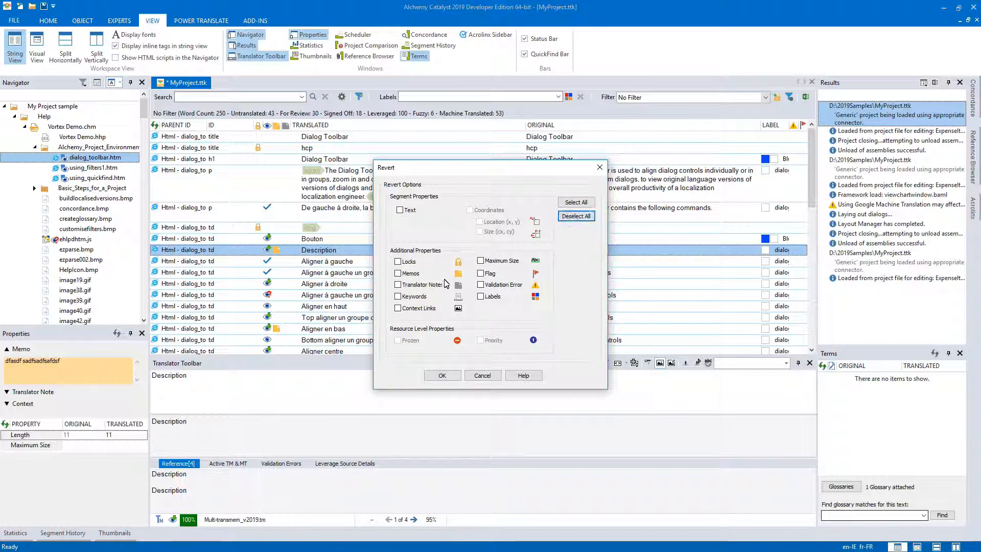
click(398, 274)
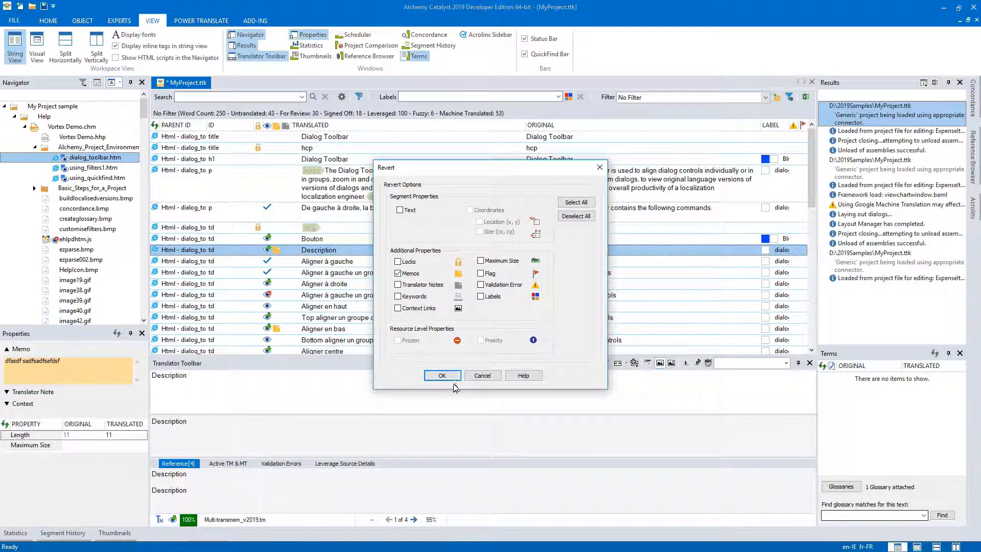
click(448, 375)
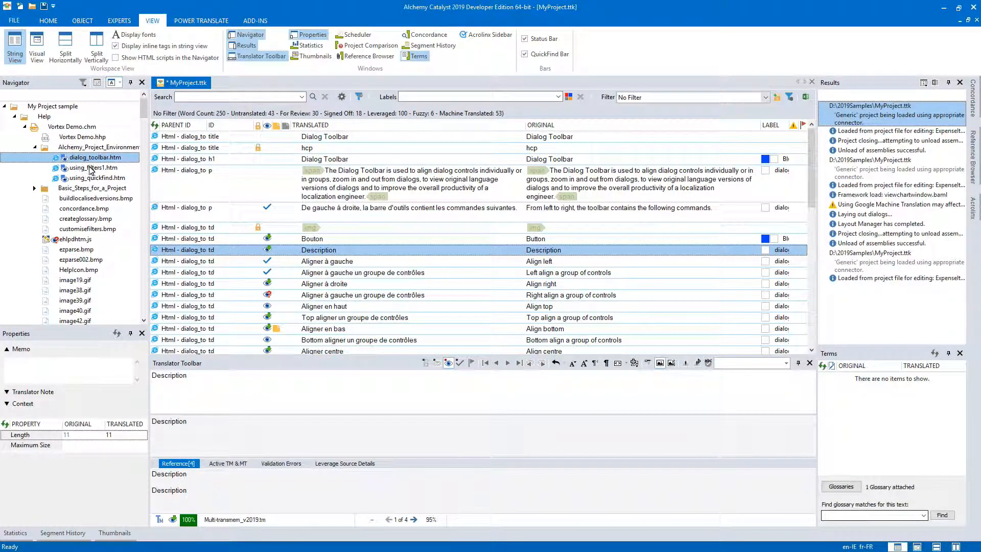
Check the object-level revert command for using_filters1.htm, and show the status columns in the Navigator.
right_click(85, 159)
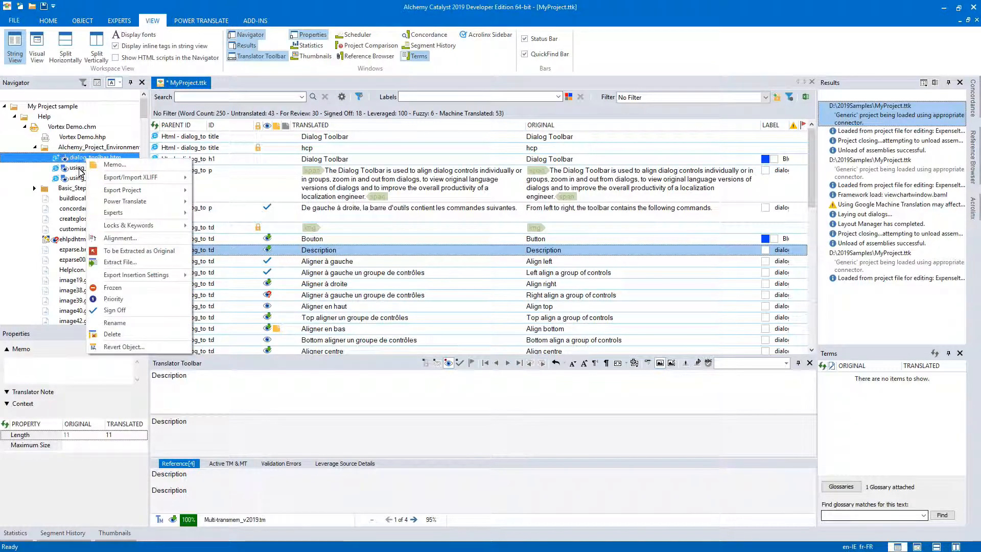
right_click(80, 170)
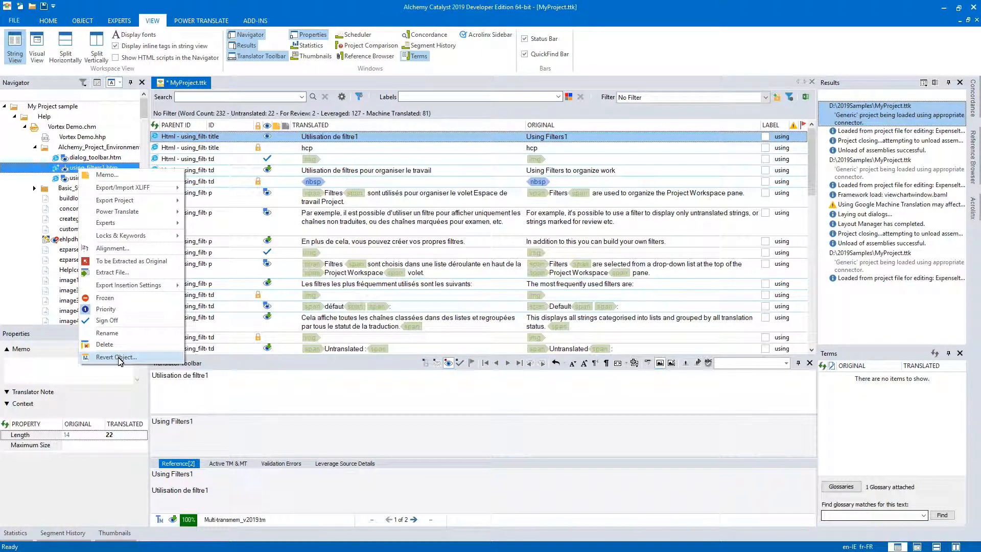
click(98, 86)
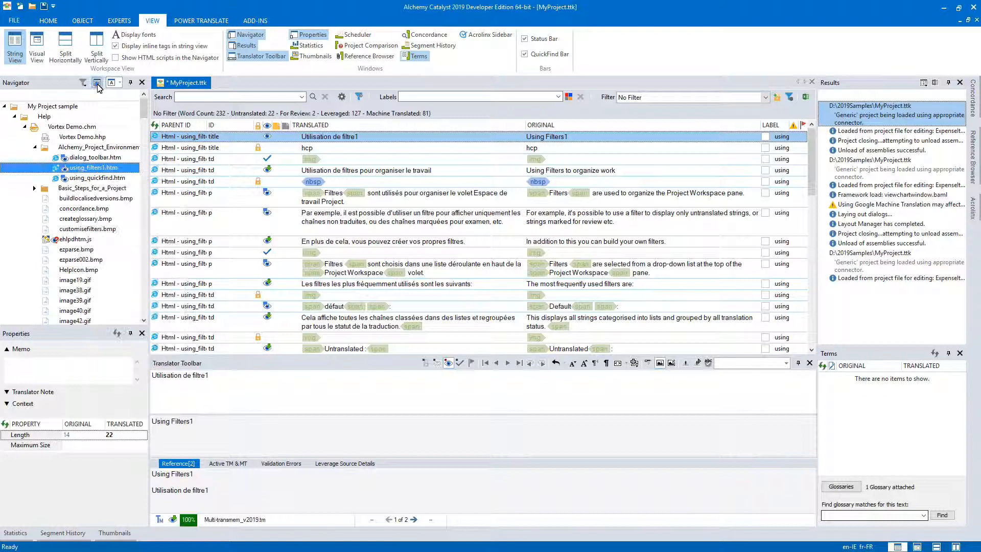
click(97, 85)
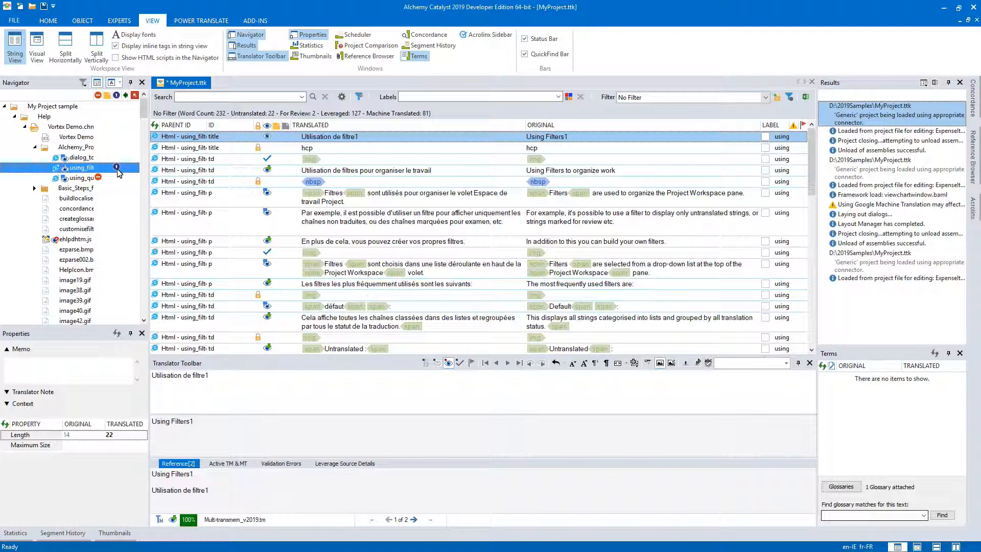
Revert the Frozen property of using_quickfind.htm with Memos deselected, and select its second "Using Quickfind" string.
click(84, 178)
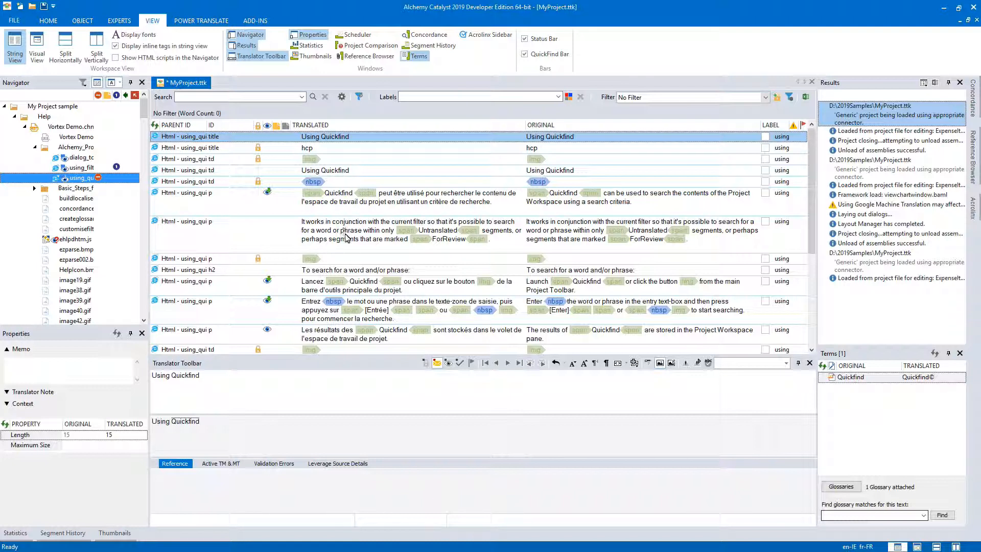
right_click(88, 179)
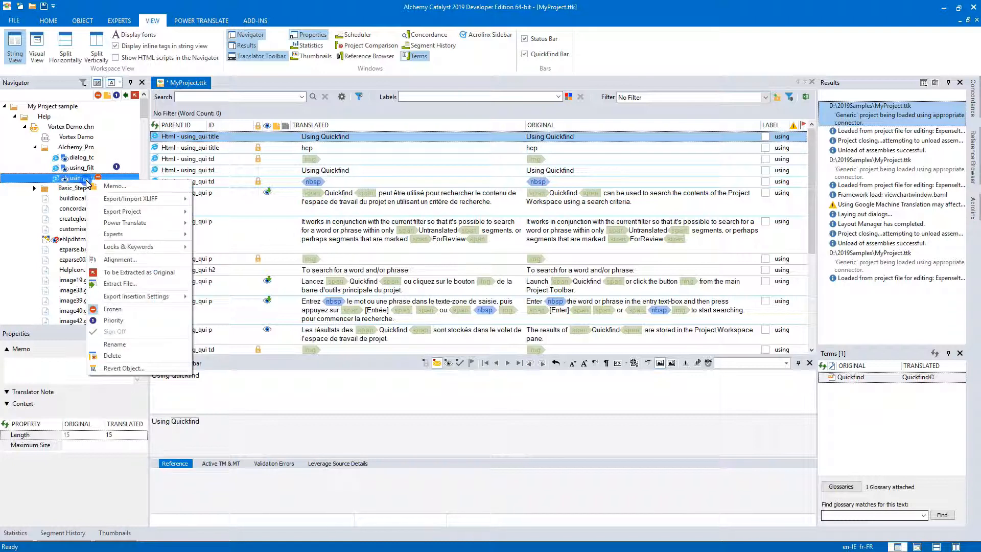
click(116, 367)
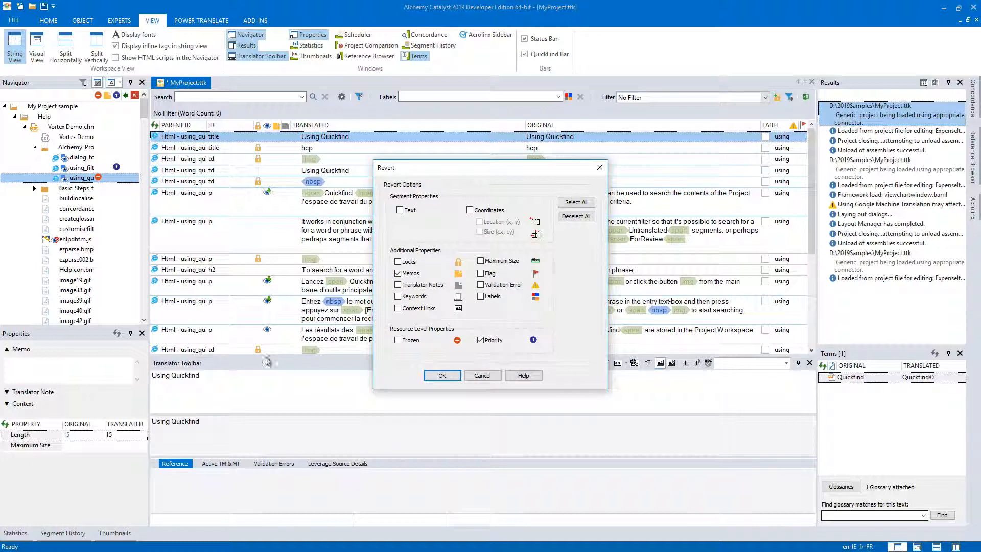
click(398, 340)
click(398, 274)
click(440, 375)
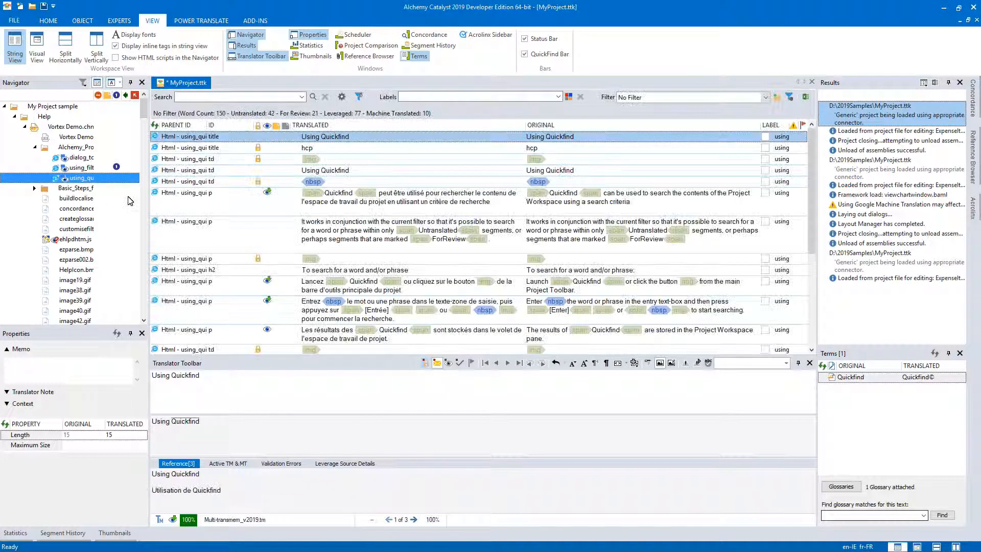
click(356, 174)
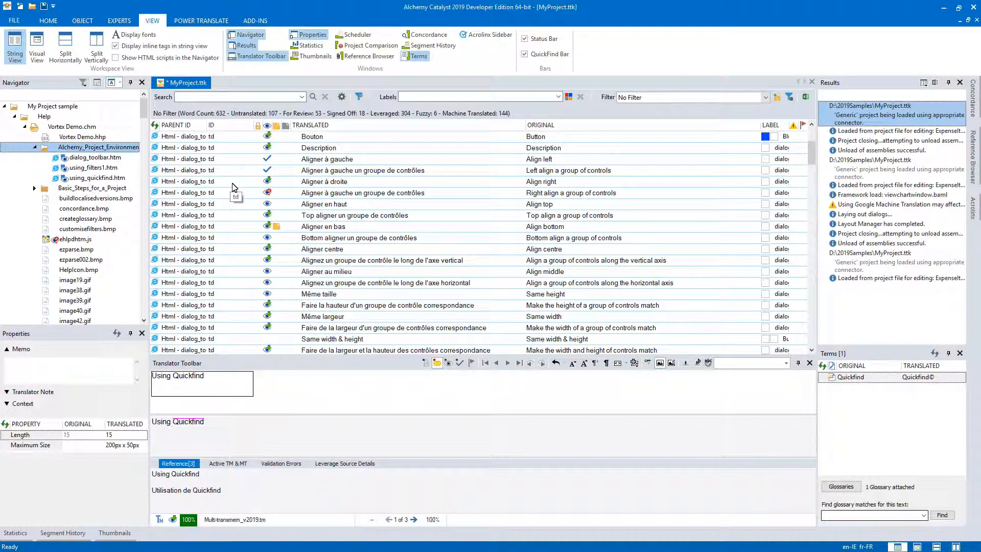
Revert the text of the eight strings from "Align right" through "Align a group of controls along the vertical axis" together.
click(233, 184)
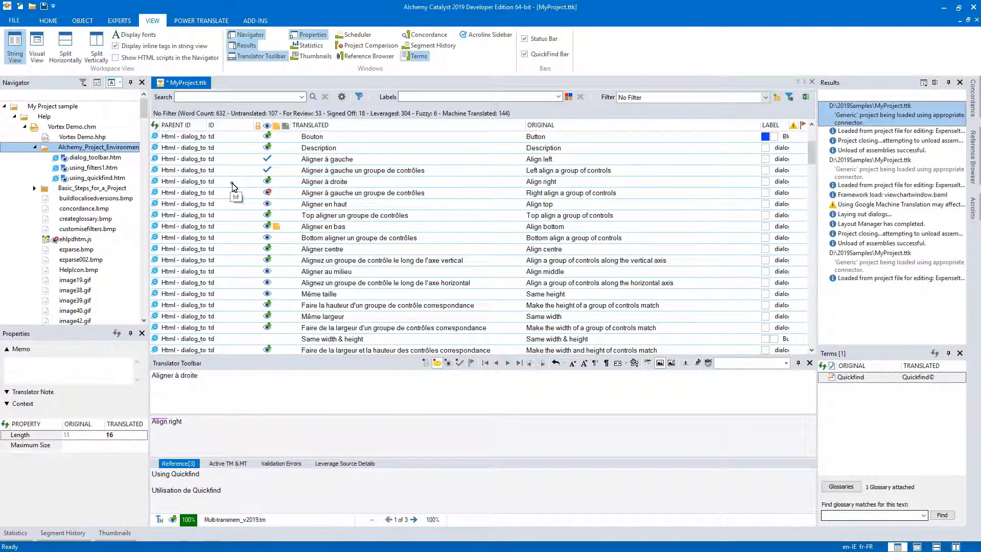
shift+click(322, 261)
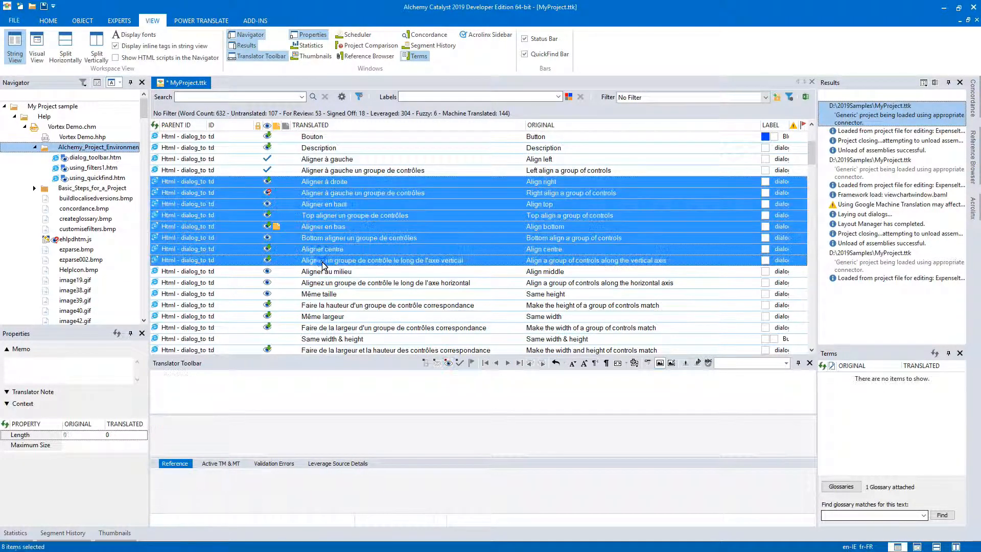
right_click(343, 260)
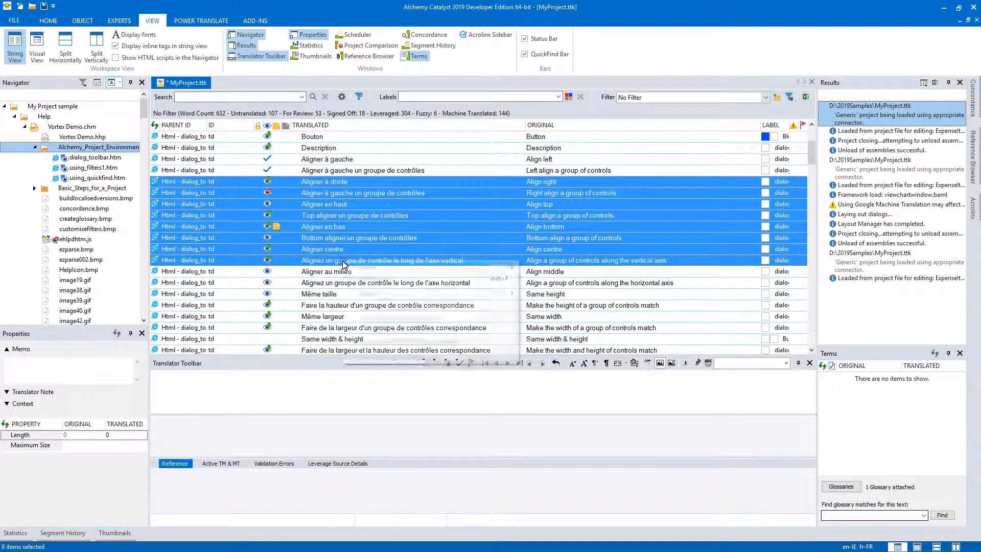
mouse_move(378, 267)
click(528, 269)
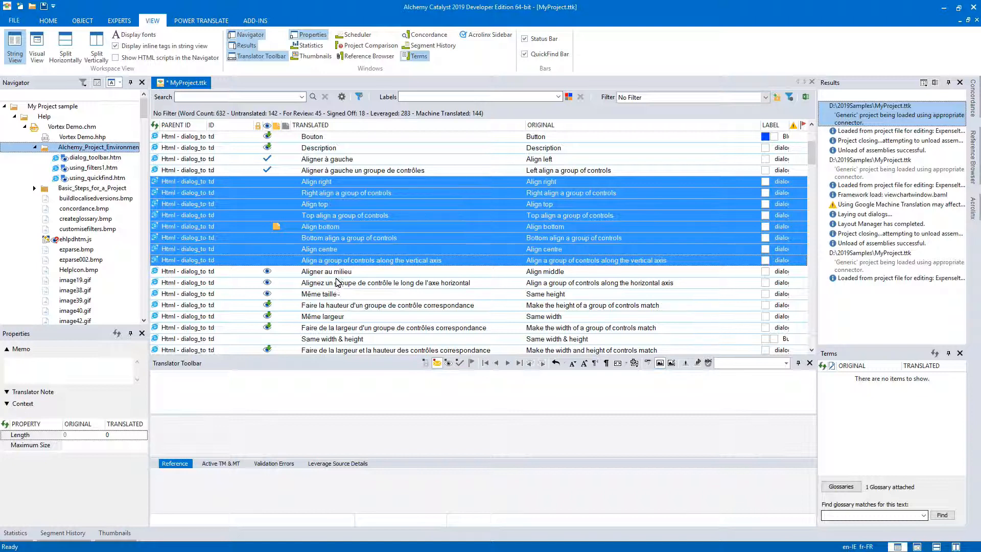
Show CATALYST.EXE dialog 1010 in Visual View and revert only the text of its Annuler button.
drag(144, 113, 145, 158)
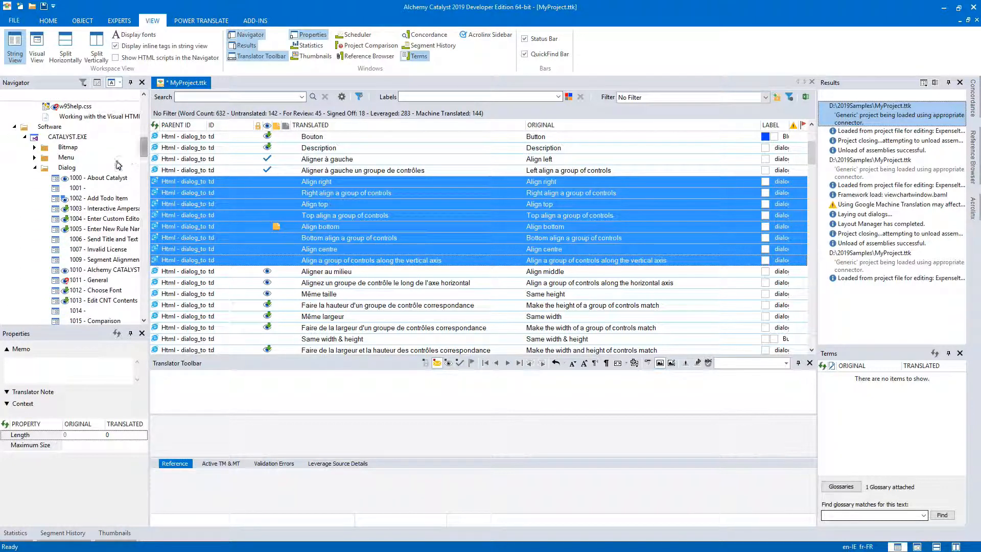
click(110, 275)
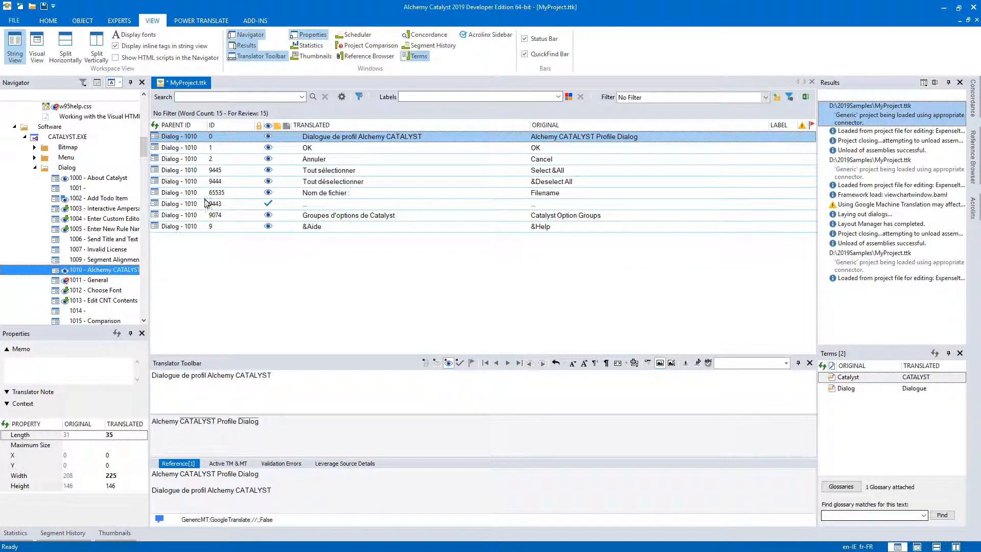
click(36, 55)
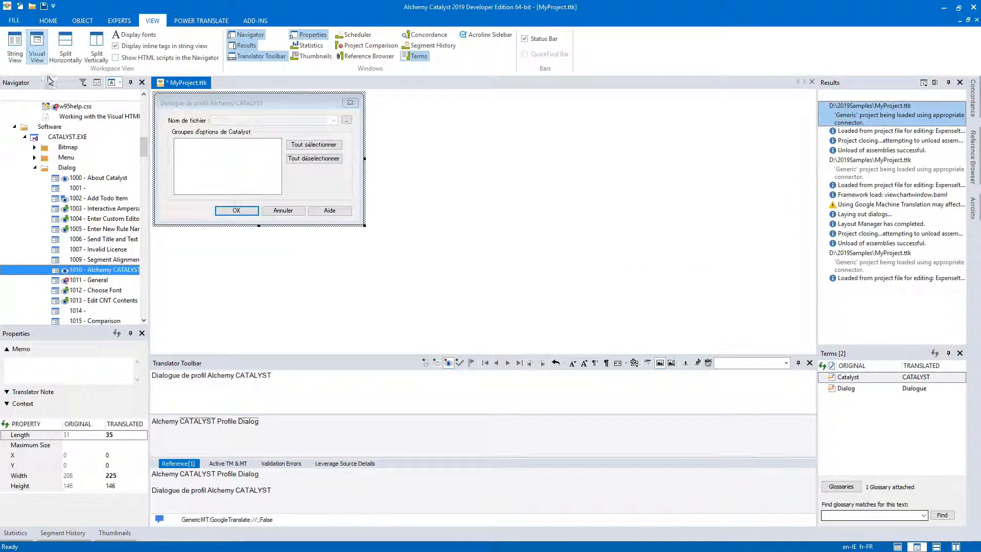
right_click(278, 213)
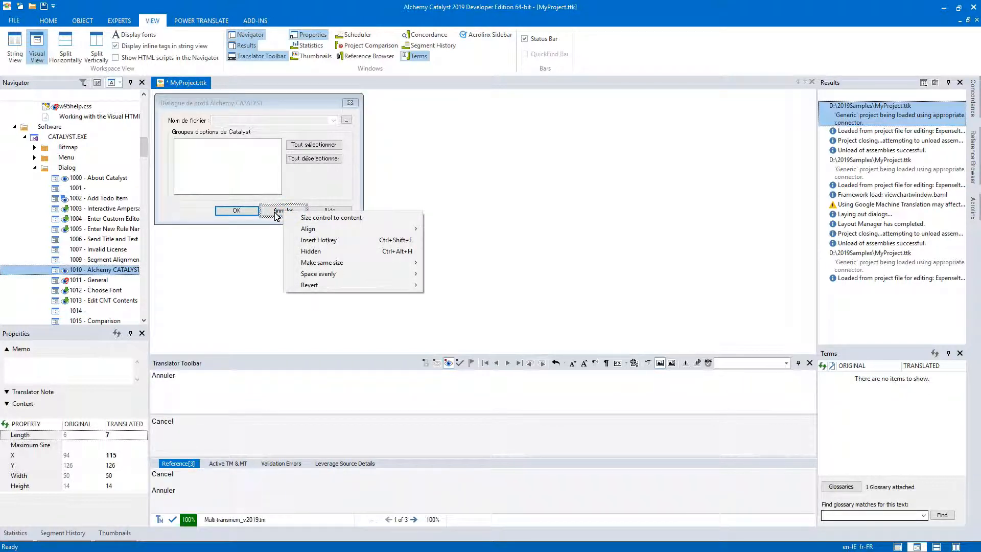
mouse_move(343, 286)
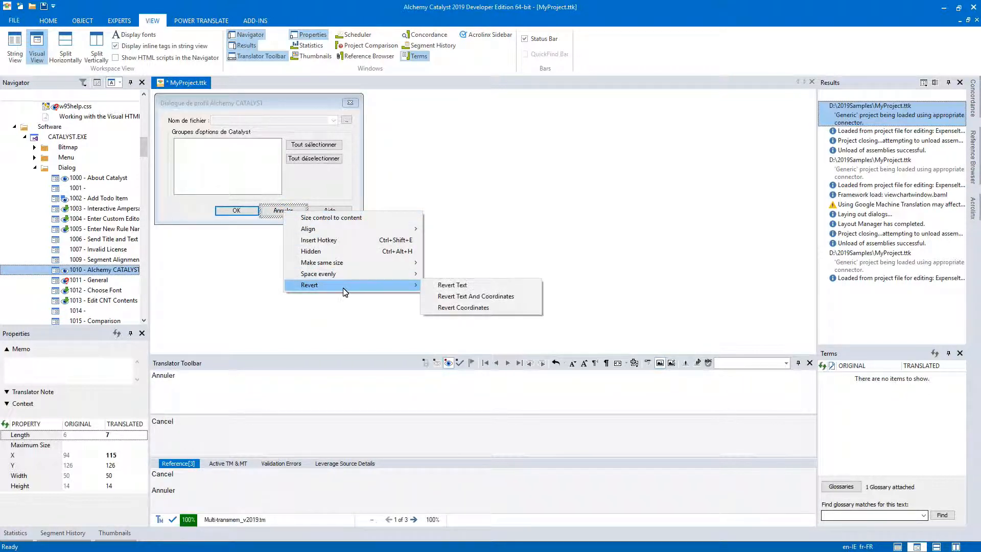
click(458, 289)
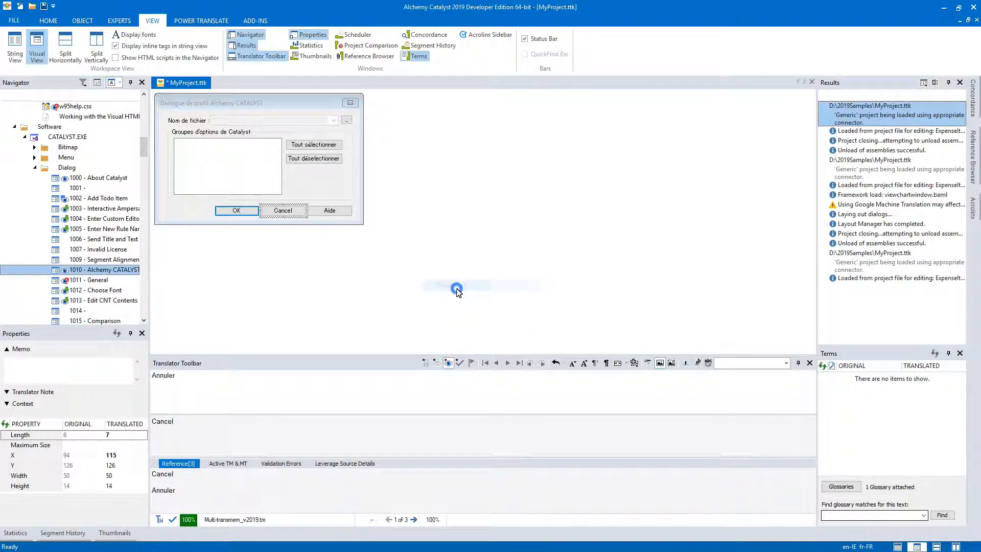
Revert only the coordinates of the Cancel button in dialog 1010.
right_click(291, 214)
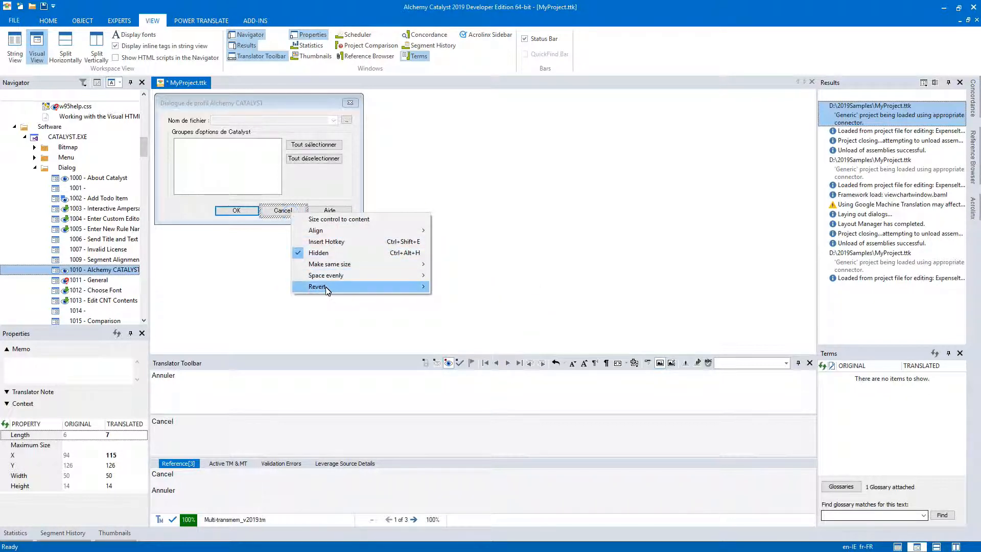
mouse_move(401, 286)
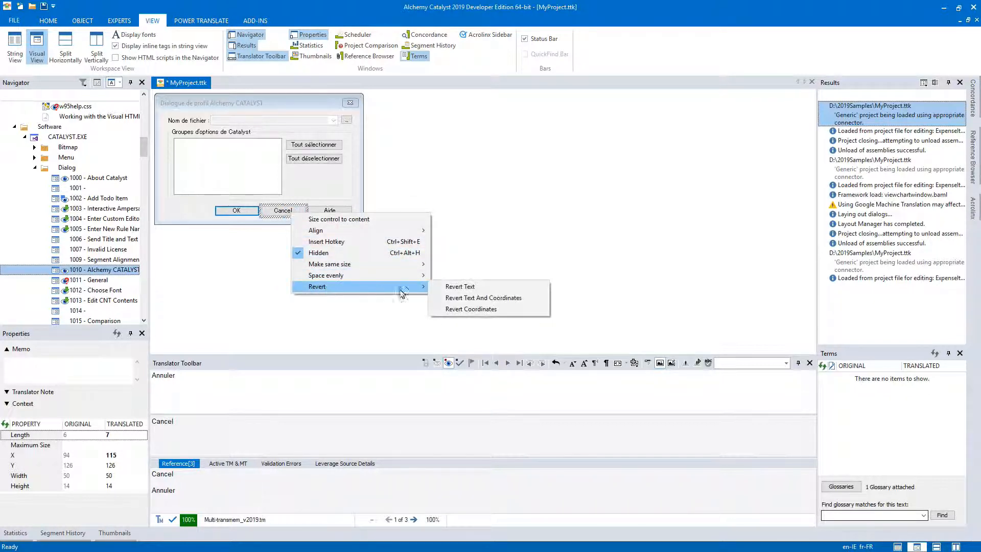
click(463, 314)
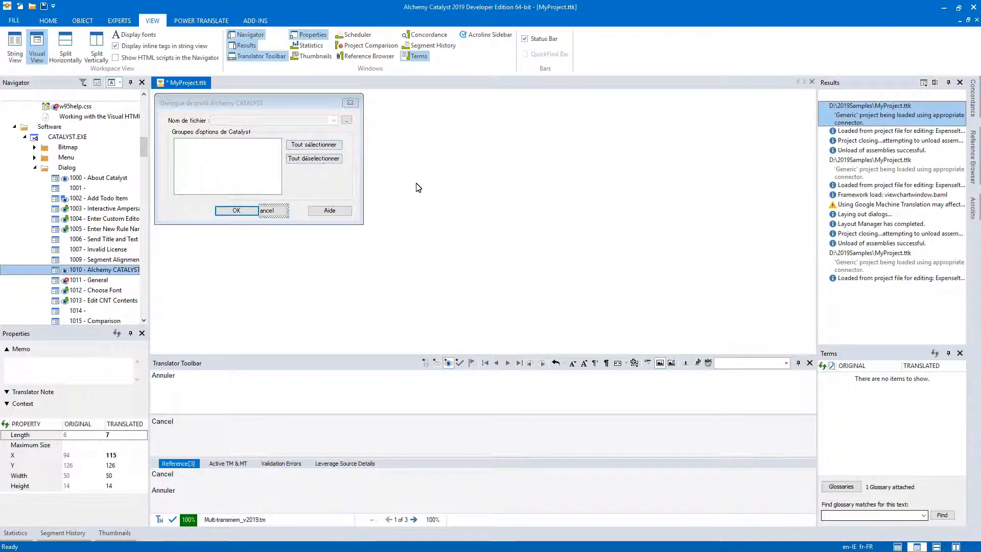
Revert both the text and the coordinates of the "Tout sélectionner" button in dialog 1010.
right_click(323, 144)
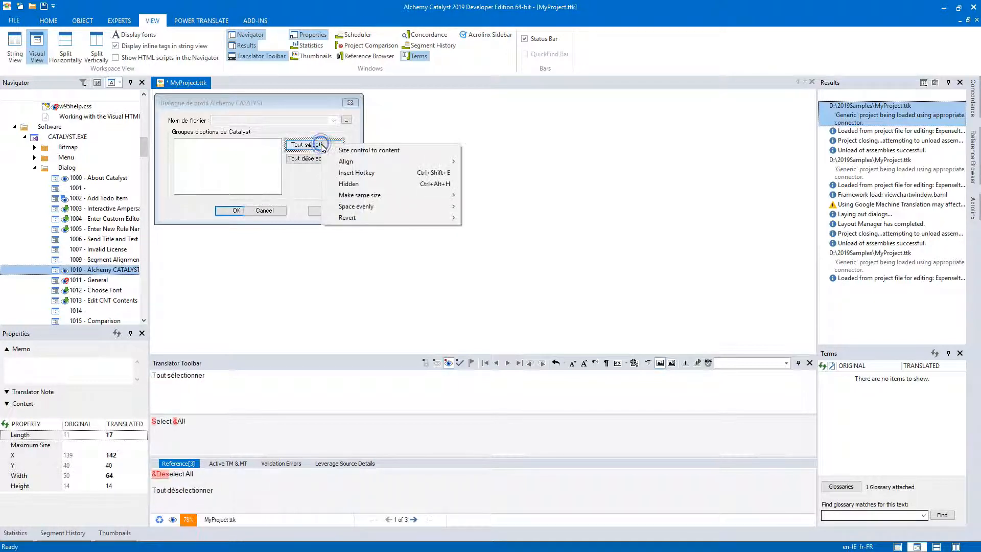
mouse_move(382, 226)
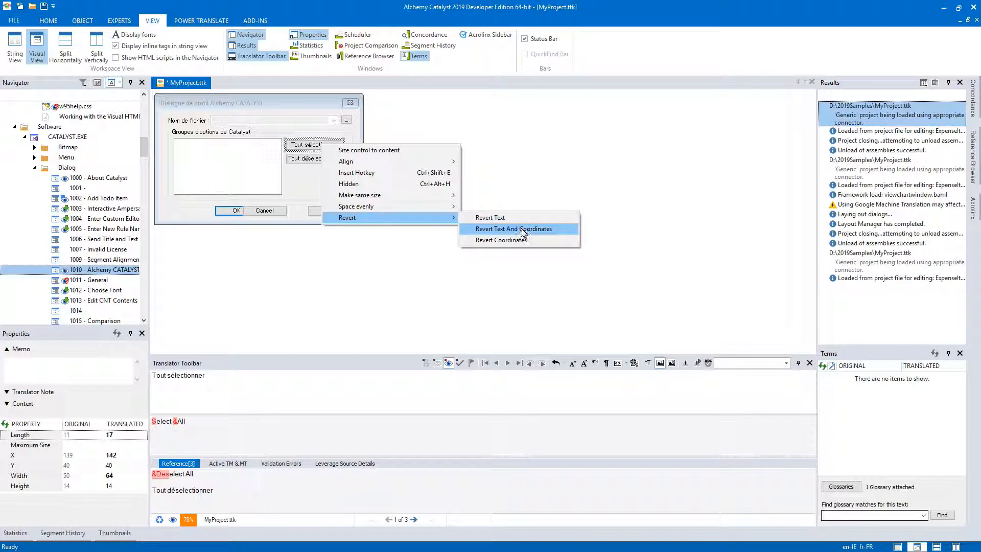
click(522, 230)
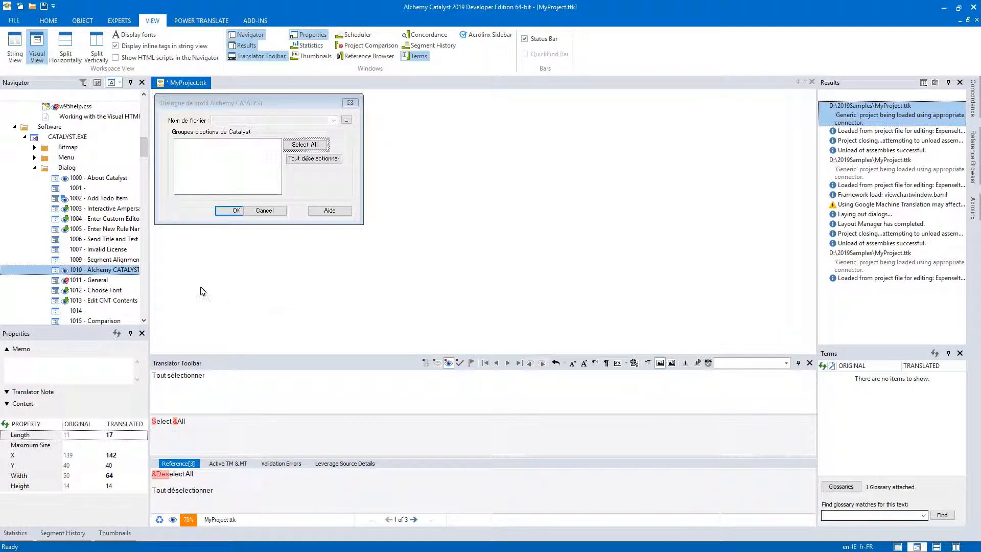
Revert the whole 1010 - Alchemy CATALYST Profile Dialog object with every revert option selected.
right_click(92, 271)
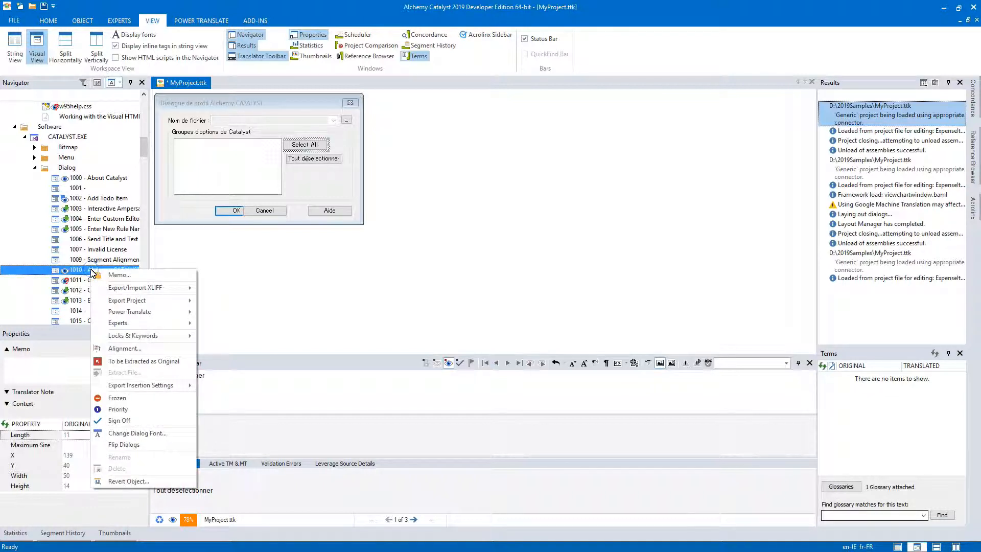
click(127, 480)
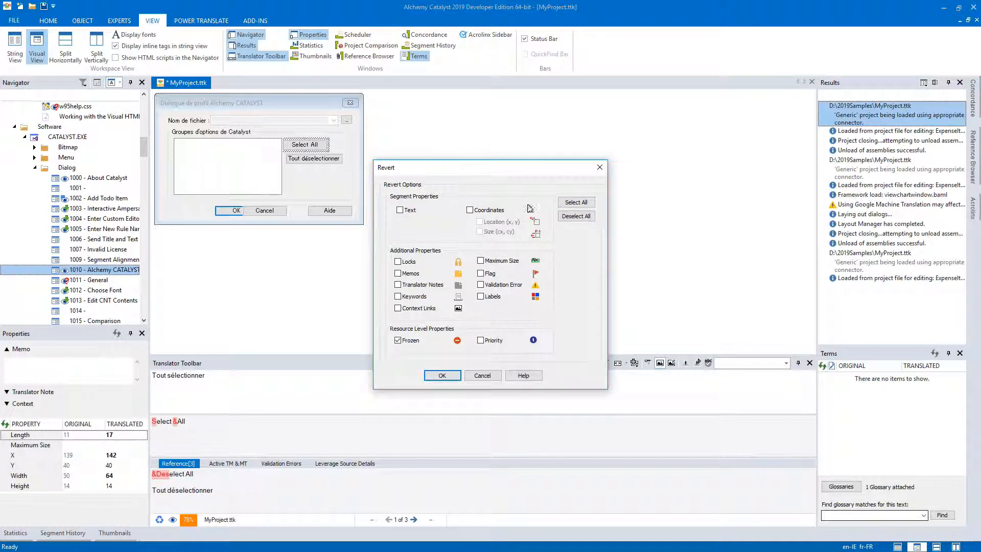
click(469, 210)
click(576, 202)
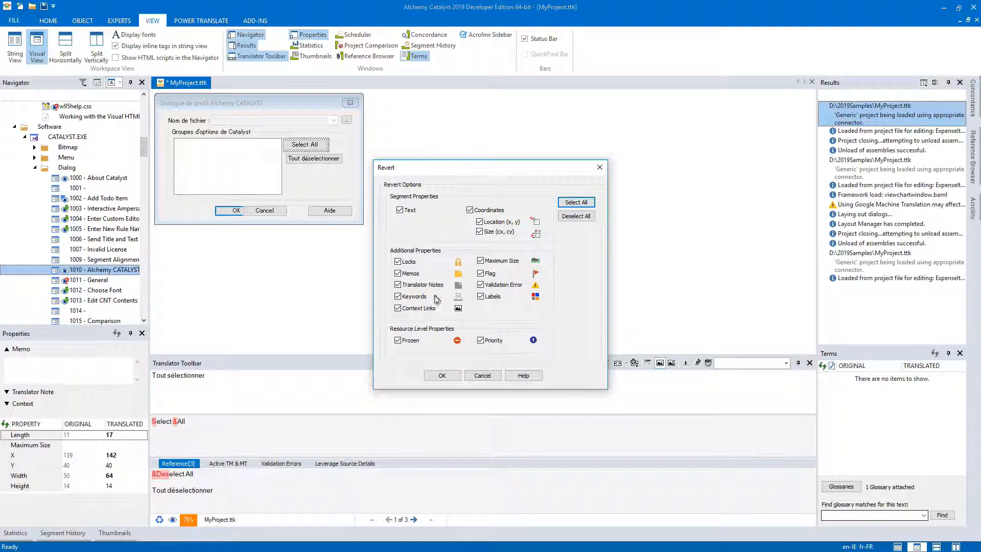
click(441, 376)
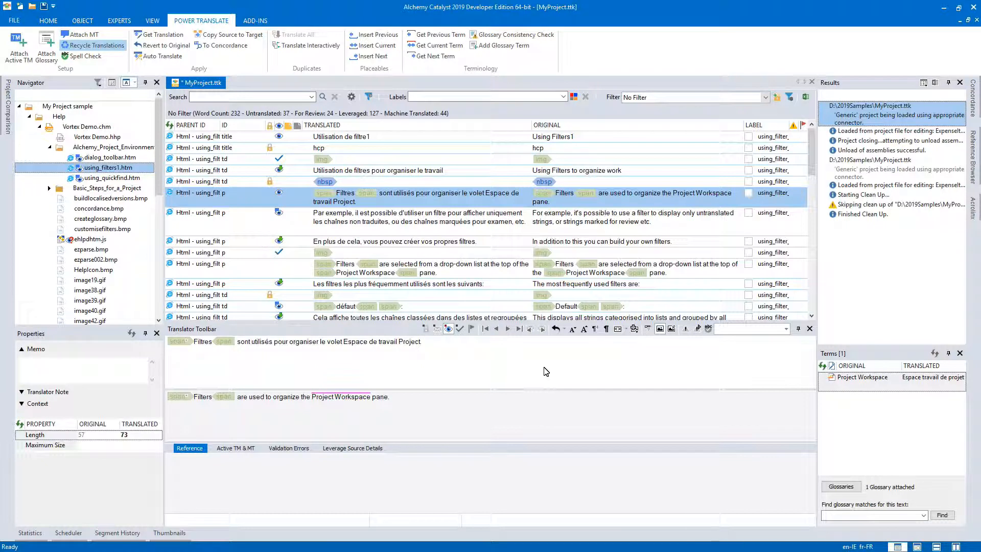
Turn off the display of inline tags in string view in the application settings, and uncover the string list behind the settings dialog.
click(420, 371)
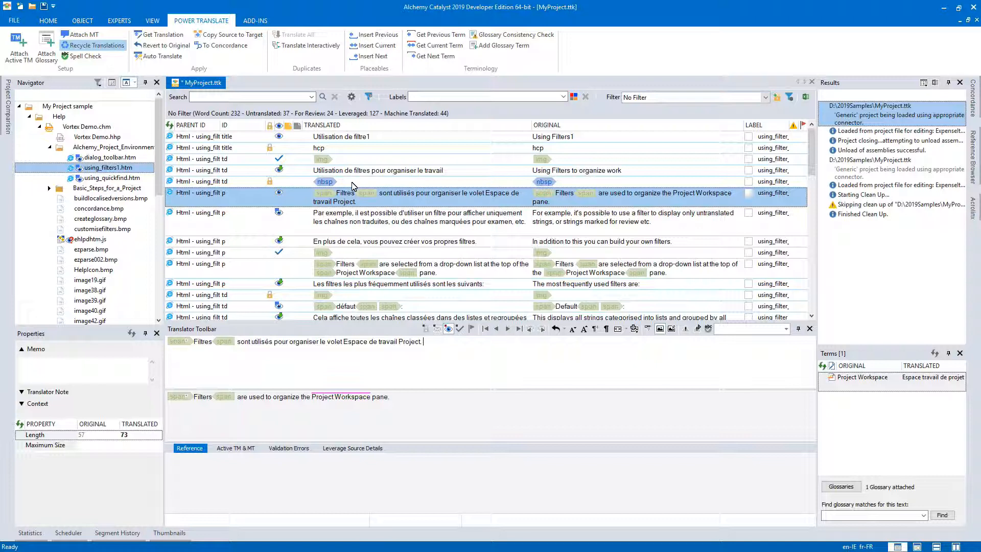
click(49, 21)
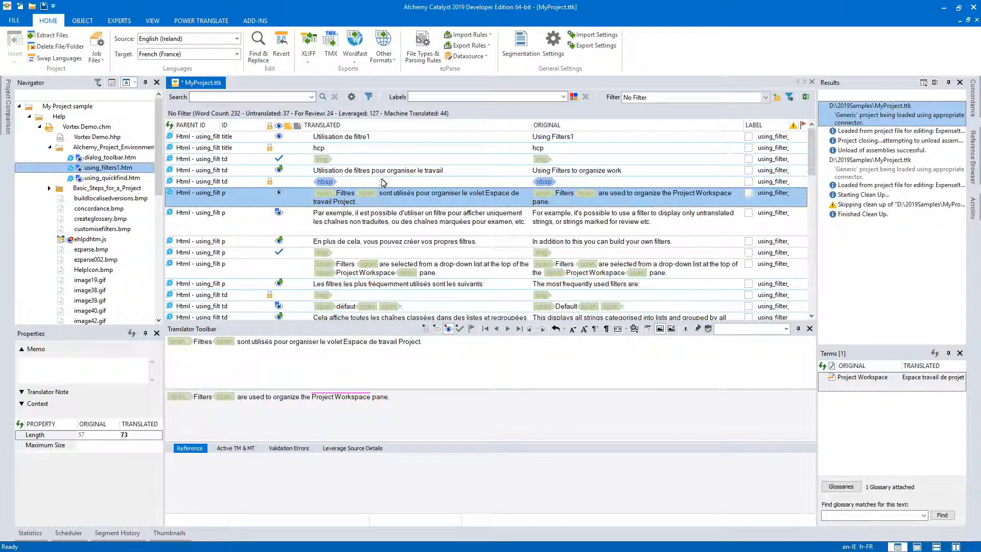
click(552, 48)
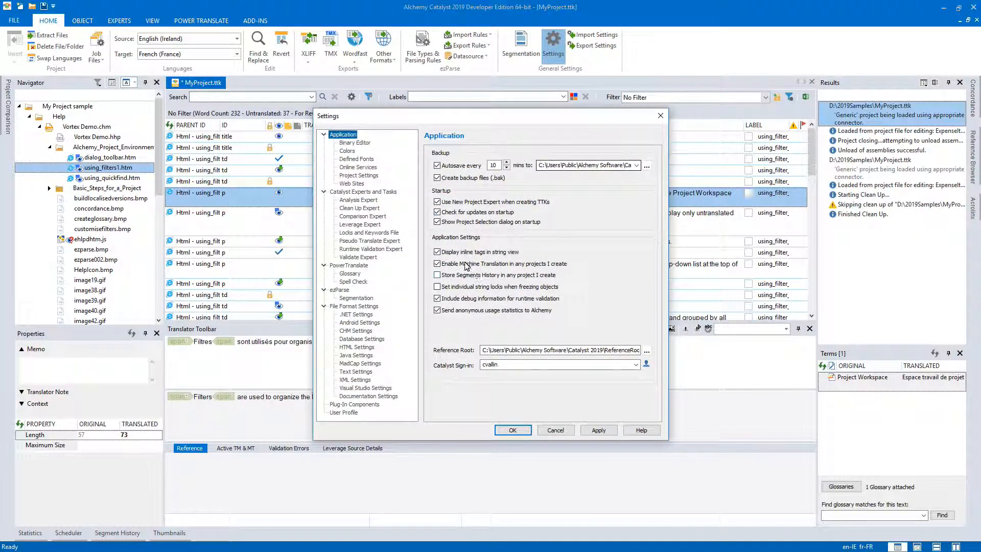
click(437, 252)
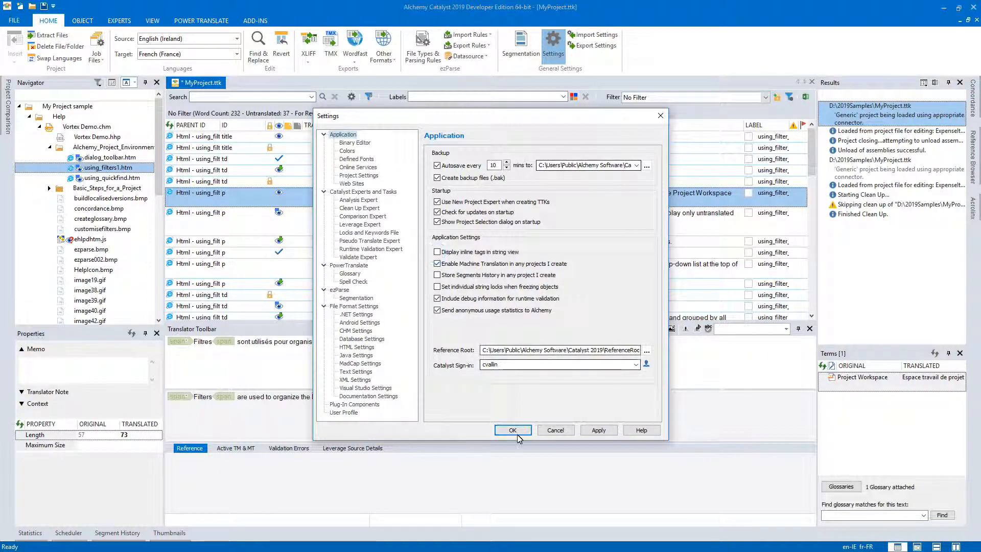
click(598, 430)
drag(450, 117, 648, 124)
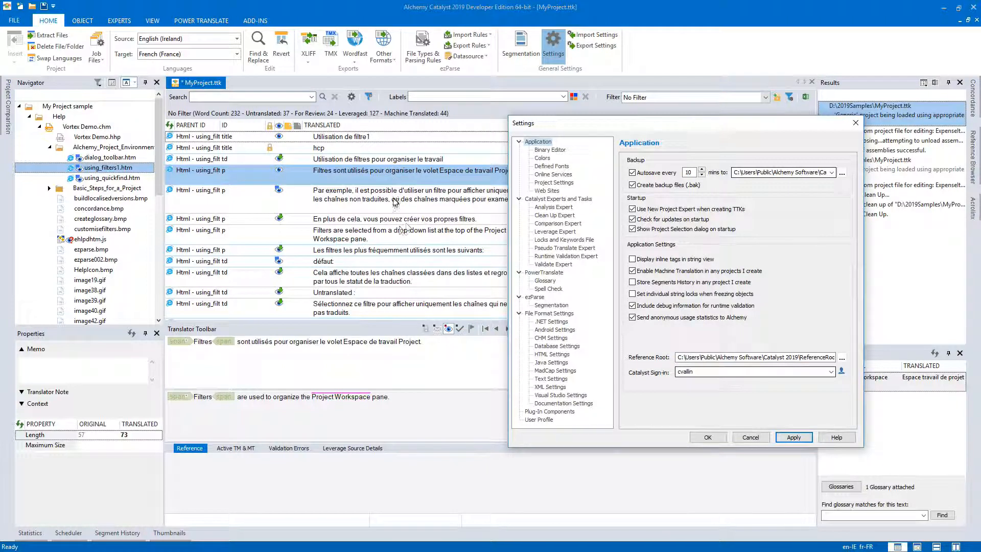
Turn the display of inline tags in string view back on and close the settings.
click(633, 259)
click(793, 439)
click(707, 437)
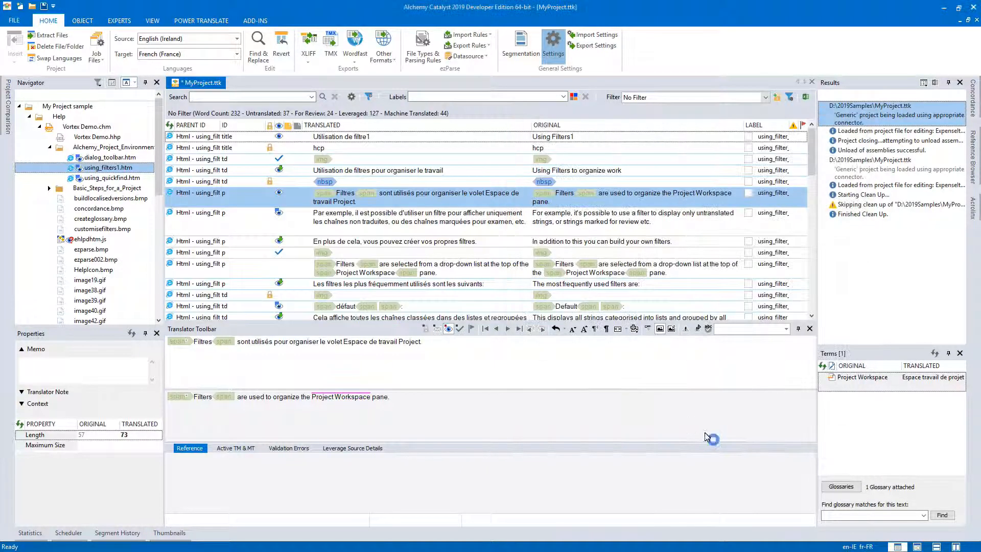
Select the "Filters are selected from a drop-down list" string and apply the suggested Multi-transmem_v2019.tm reference translation to it.
click(267, 356)
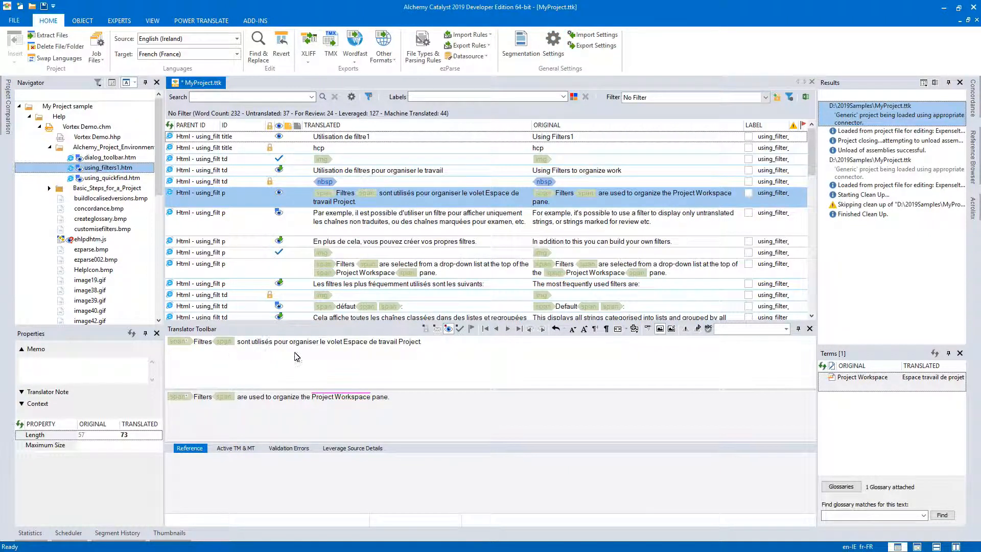
click(439, 270)
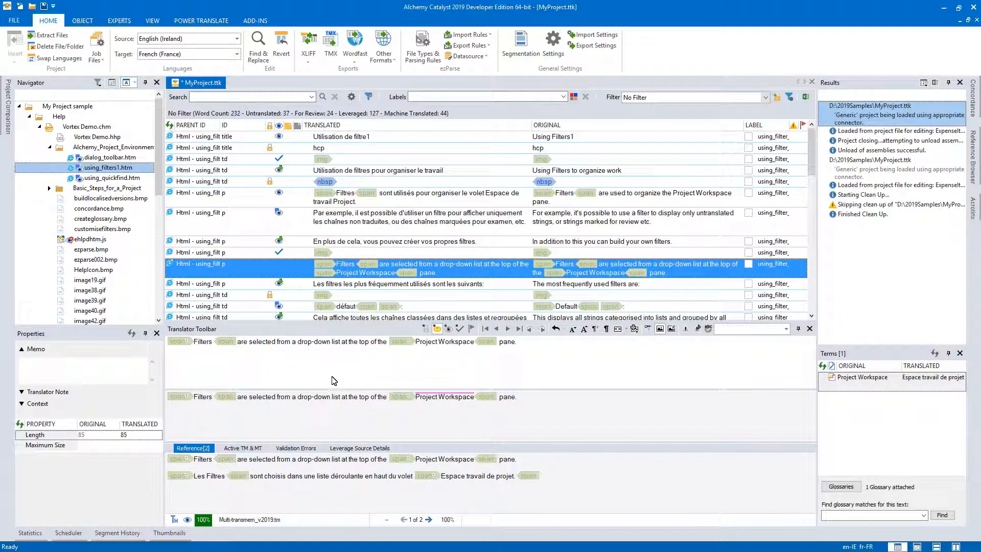
key(alt+Home)
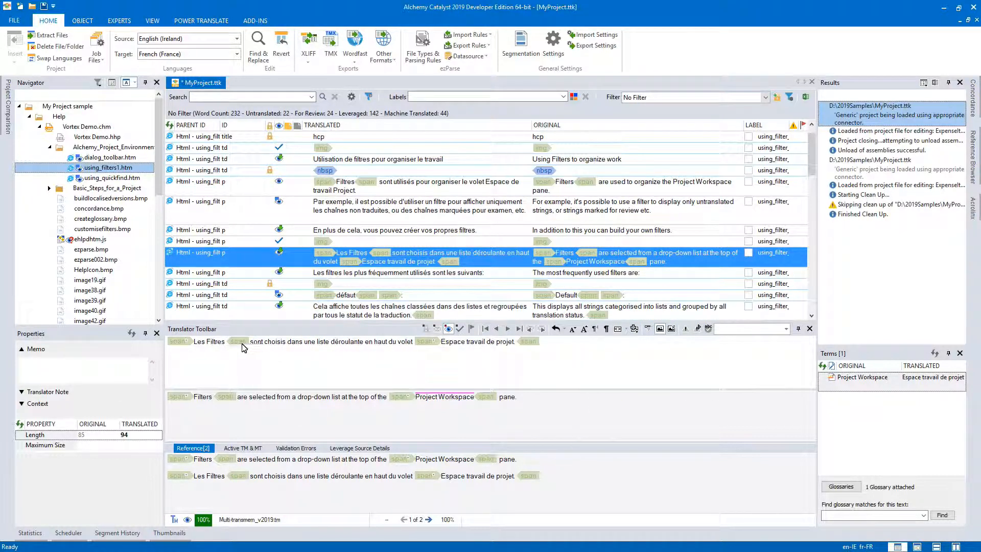
In the translation, move the first span tag between "Les" and "Filtres", and the last span tag directly after "projet", before the full stop.
click(178, 341)
drag(193, 350, 208, 349)
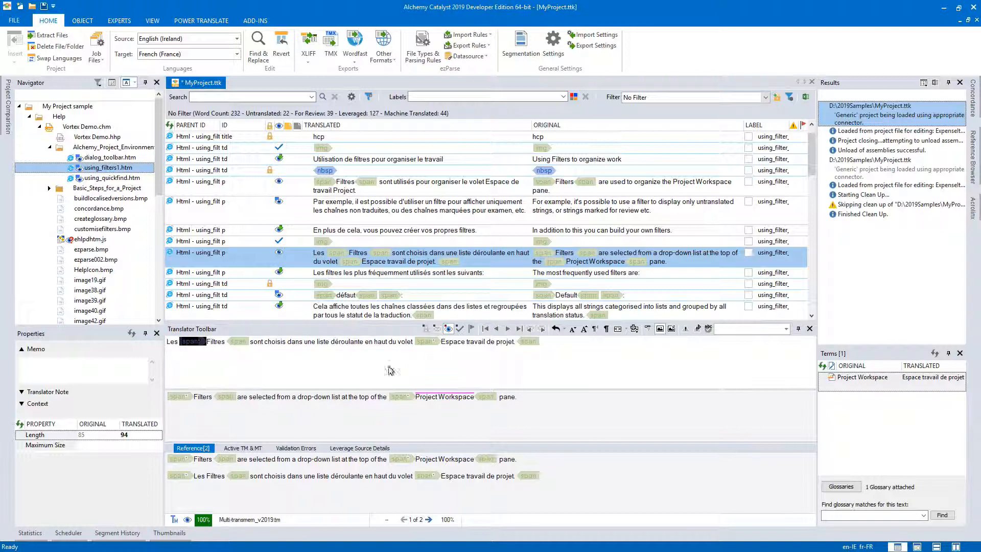
click(522, 342)
drag(515, 348, 514, 349)
click(568, 368)
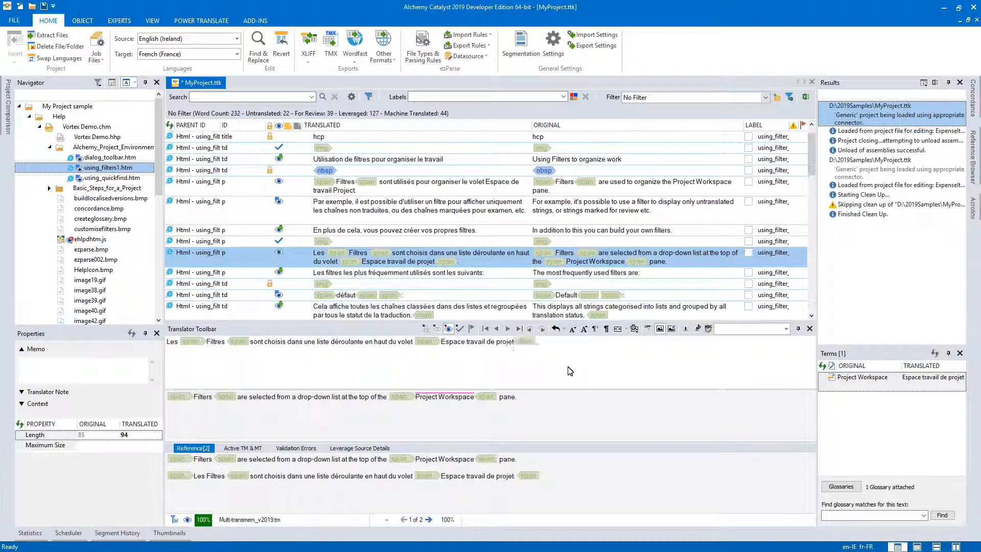
Delete the span tags around "Espace travail de projet" in the translation, ending the sentence with a full stop.
click(426, 341)
key(Delete)
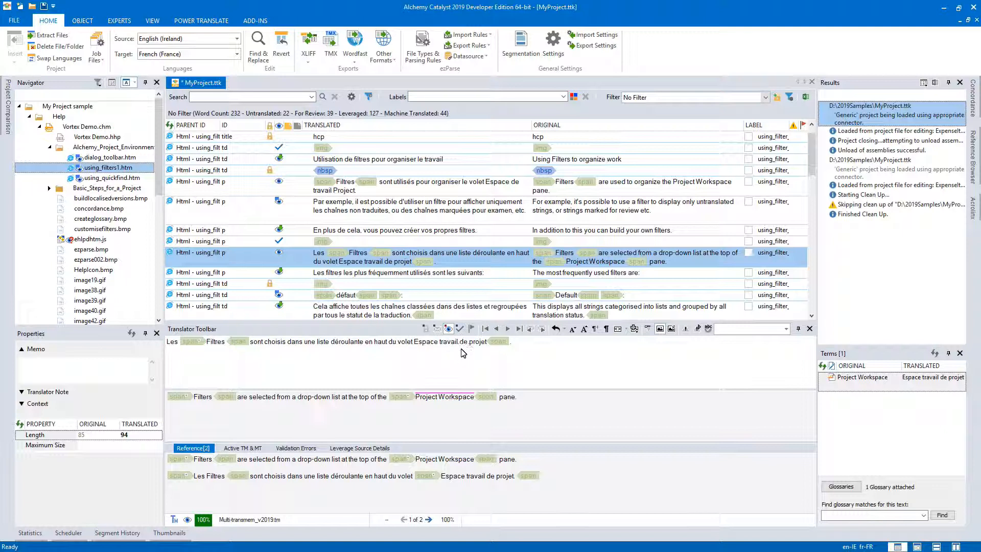
drag(512, 345, 493, 342)
key(Delete)
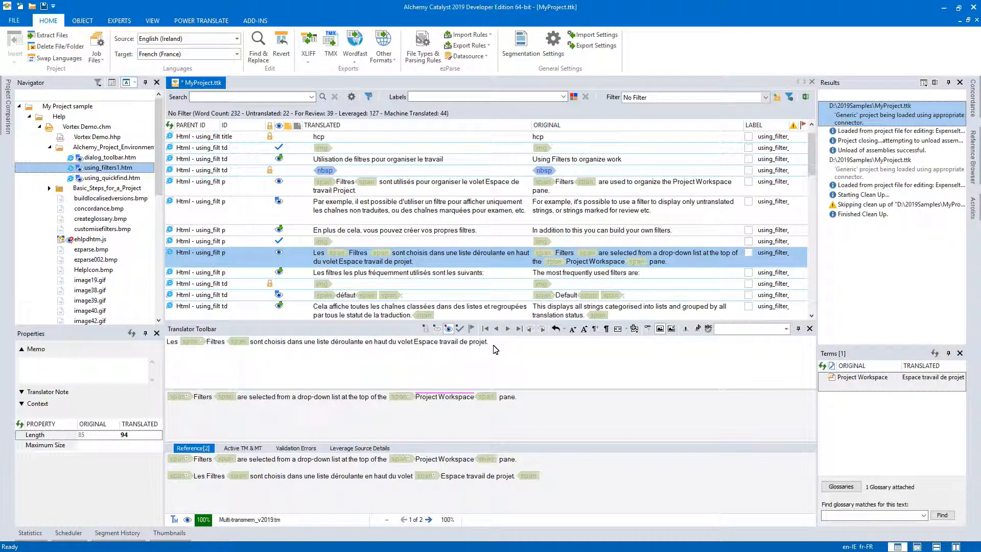
text(.)
Reinsert both span tags around "Espace travail de projet" from the original text, and open the opening tag's attributes for editing.
click(399, 397)
key(ctrl+v)
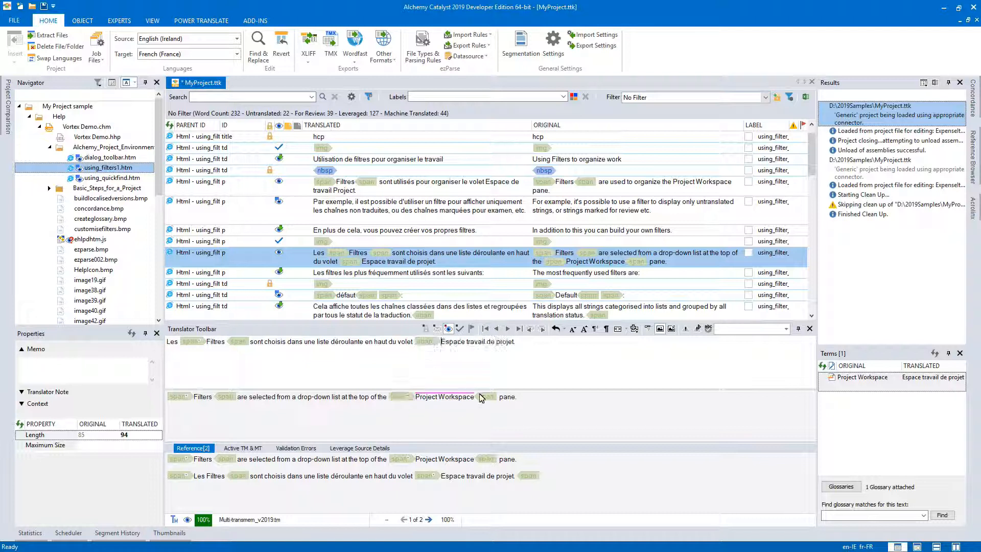
click(484, 397)
key(ctrl+v)
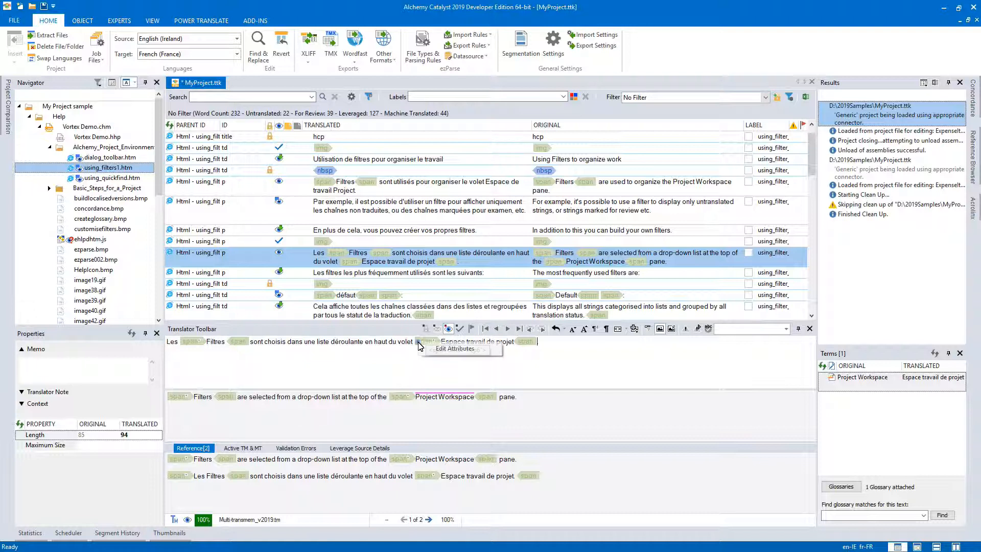
click(441, 351)
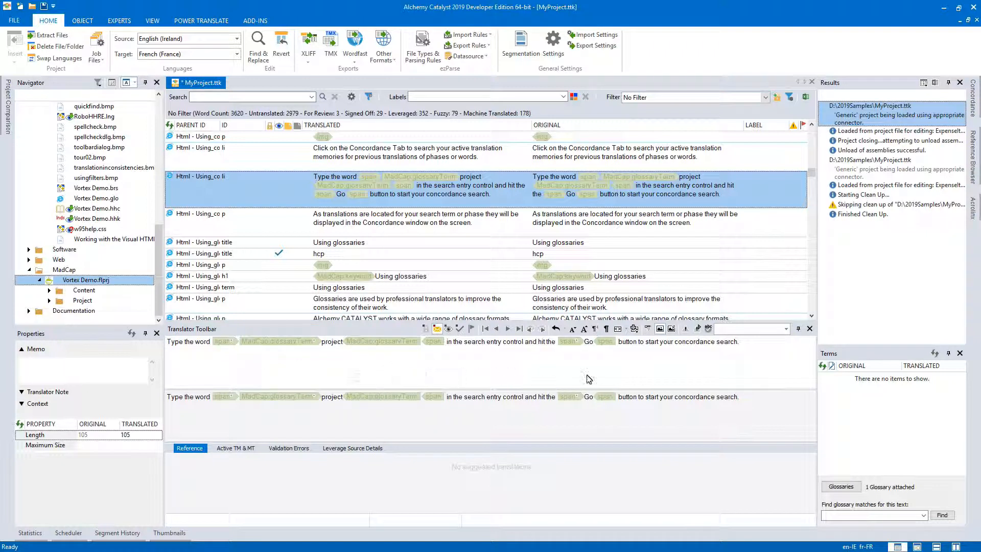
Switch the inline tags to Short Tag Format, and return them to Long Tag format.
click(626, 330)
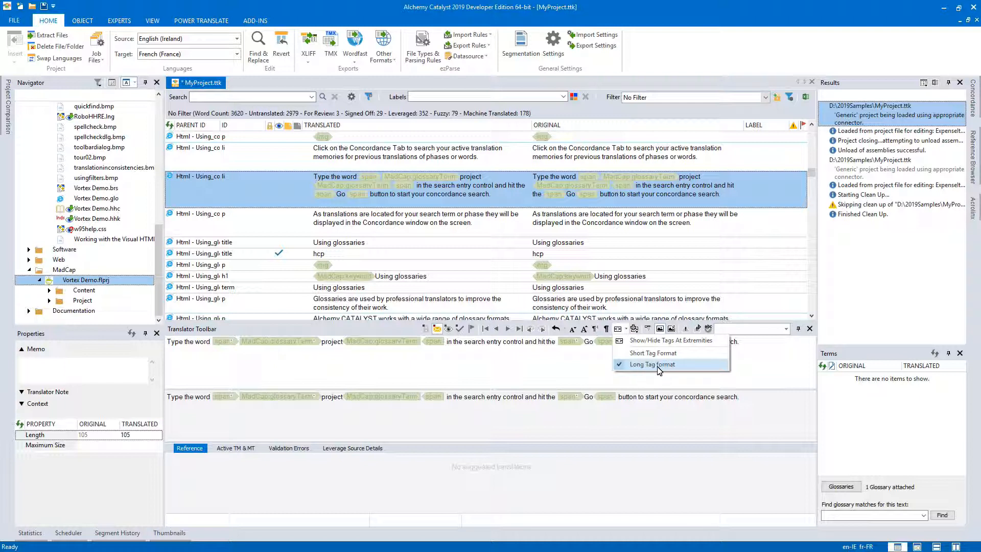
click(652, 354)
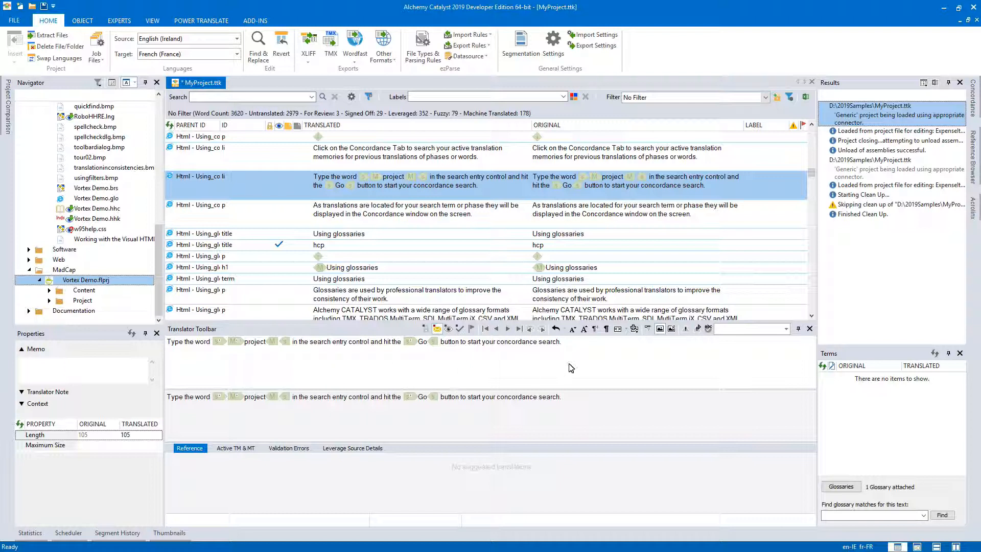
click(625, 329)
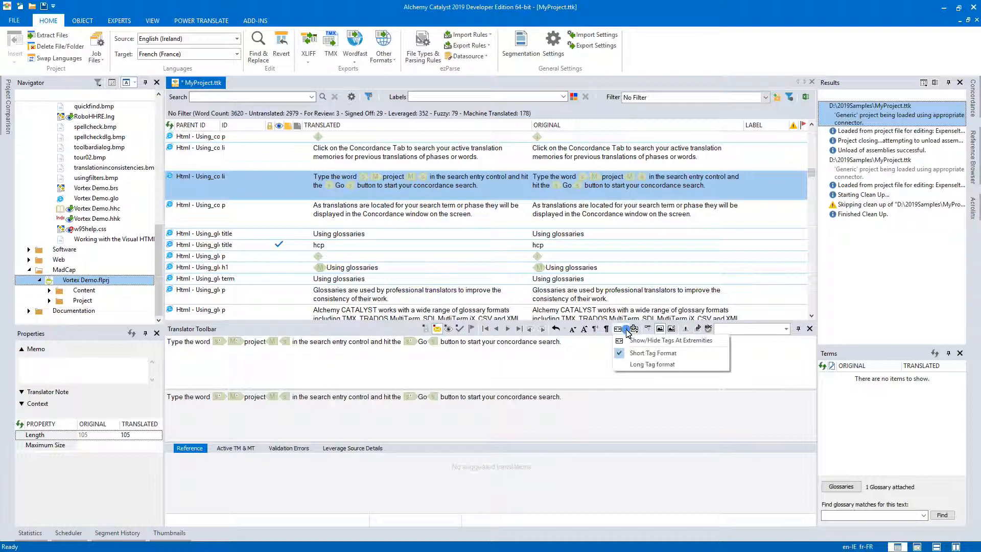
click(633, 365)
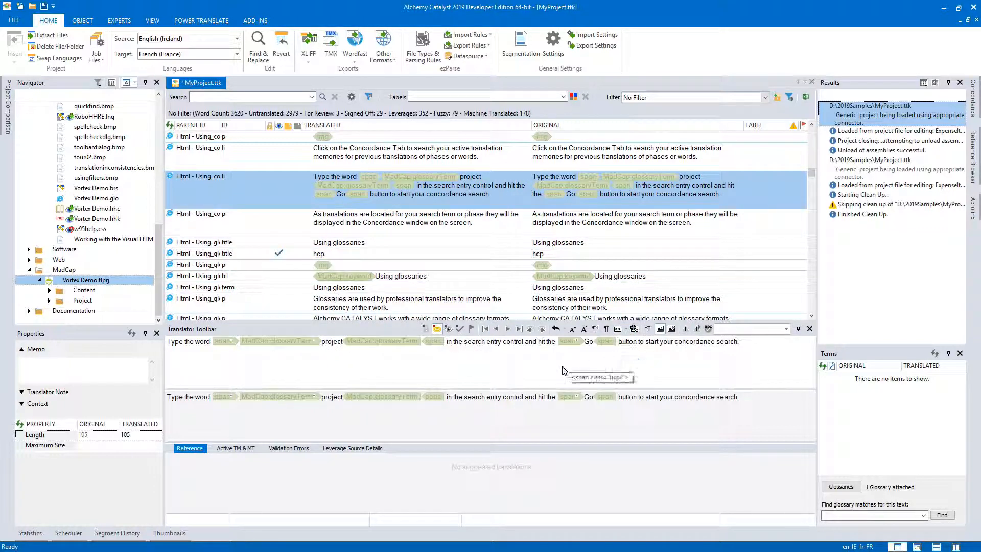
Select the h1 string "Using glossaries" with the MadCap:keyword tag and toggle the display of tags at its extremities.
click(435, 278)
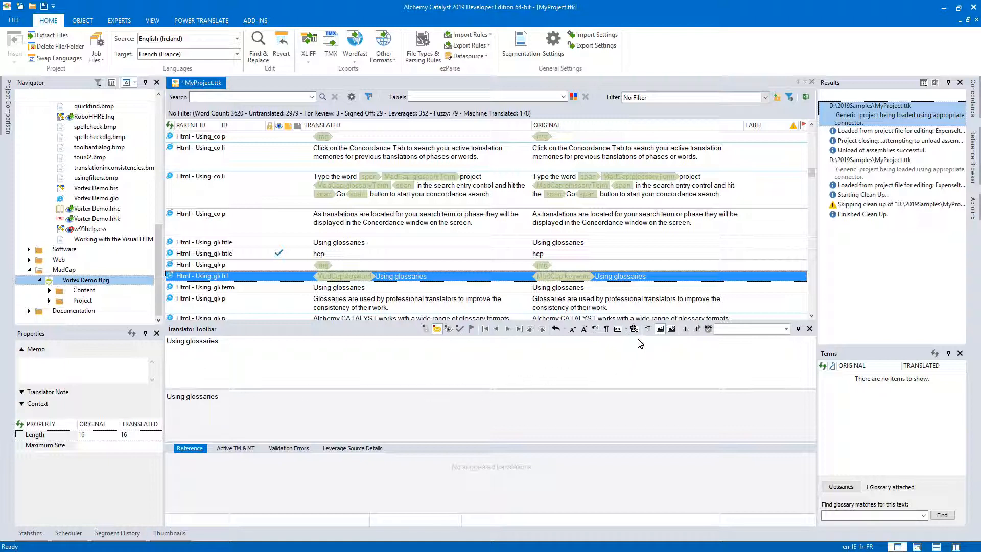
click(625, 330)
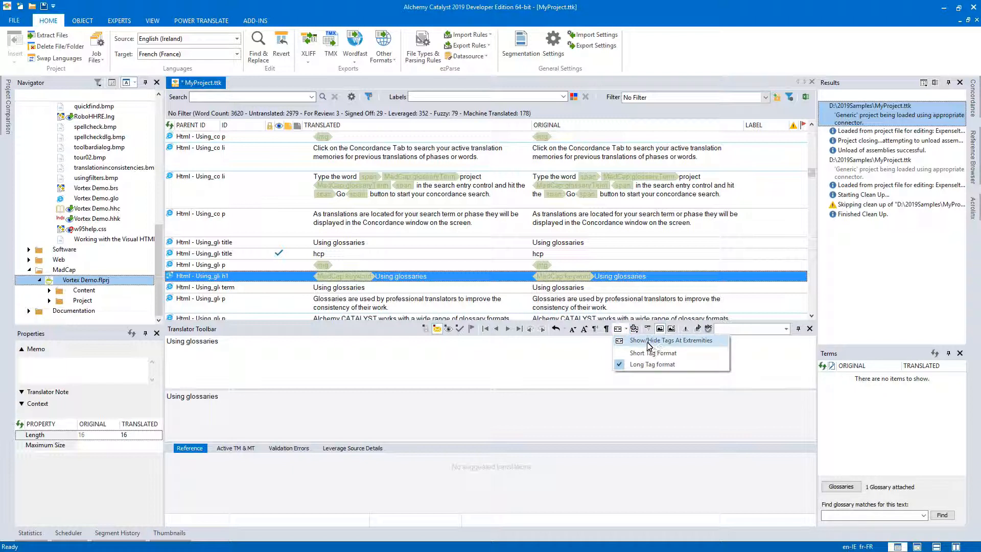
click(644, 340)
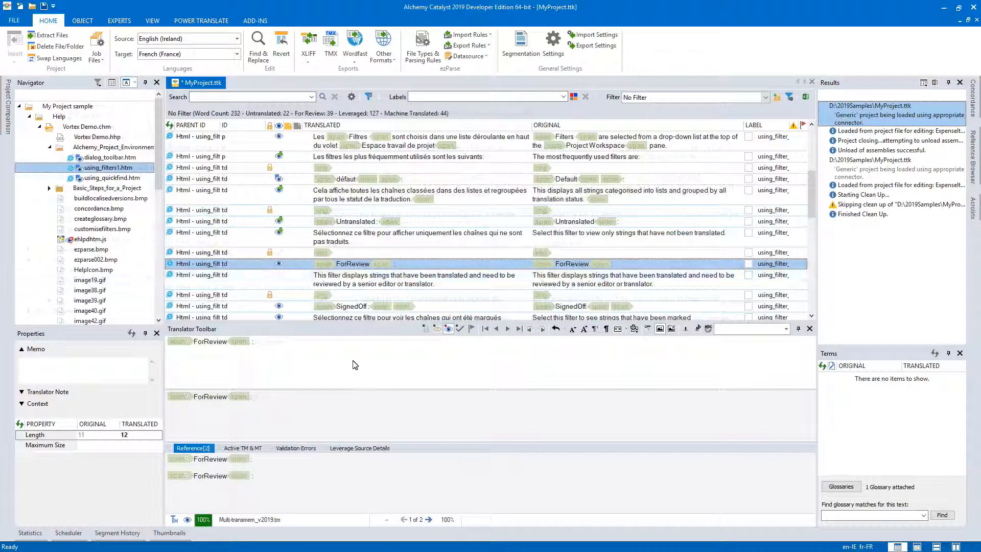
Check the tag display options for the "ForReview" string of using_filters1.htm, and place the text cursor at the end of its translation.
click(625, 330)
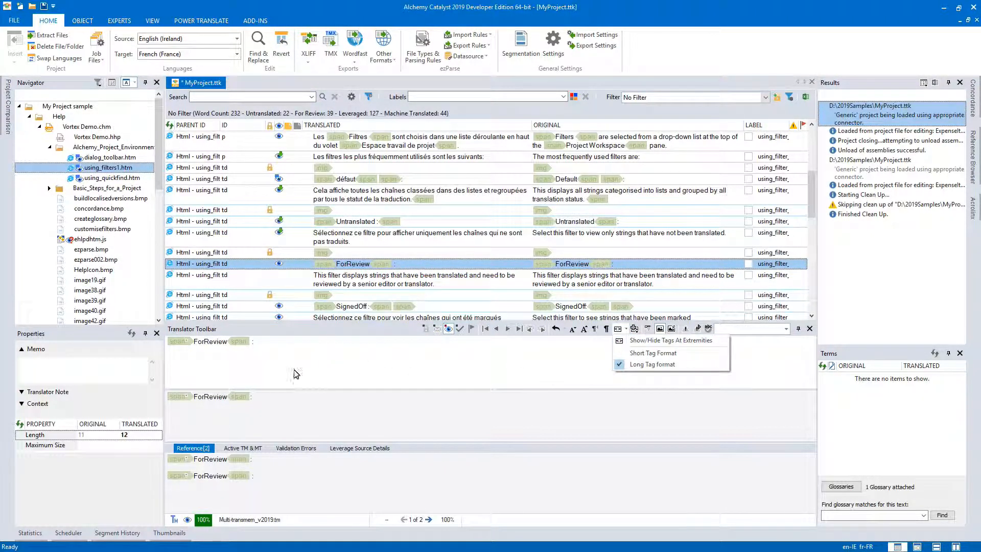
click(248, 368)
click(263, 368)
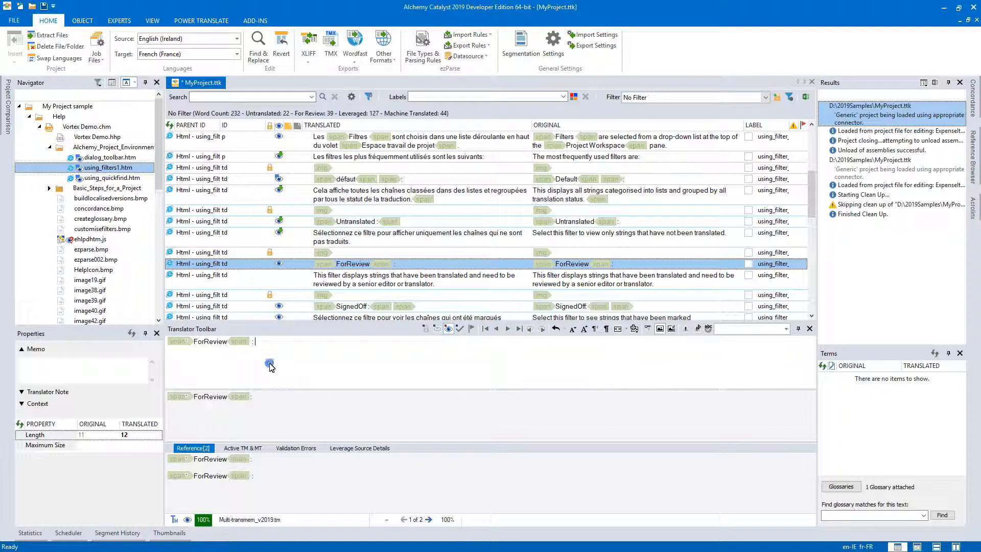
Select the locked img string above "ForReview", show its tags at the extremities, and hide them again.
mouse_move(175, 351)
click(336, 254)
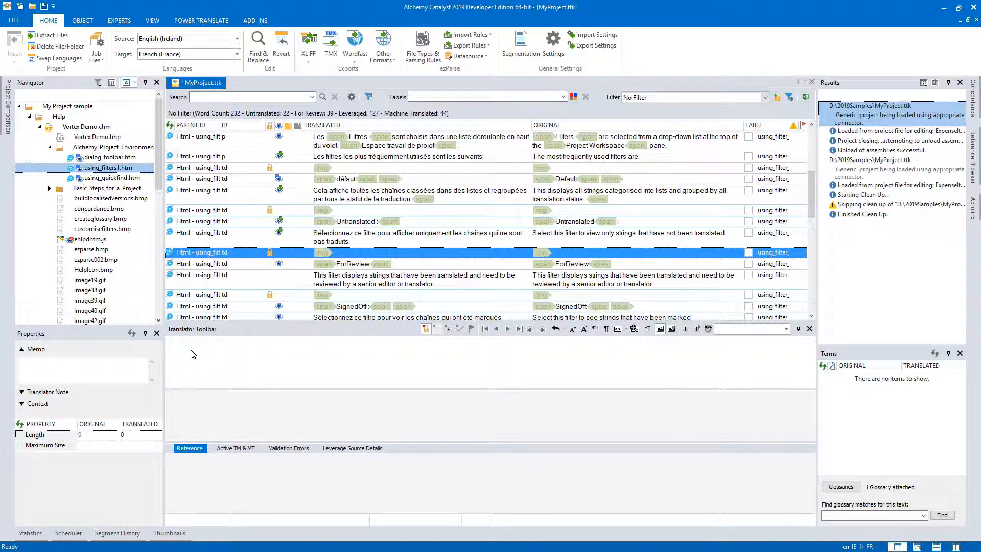
click(626, 330)
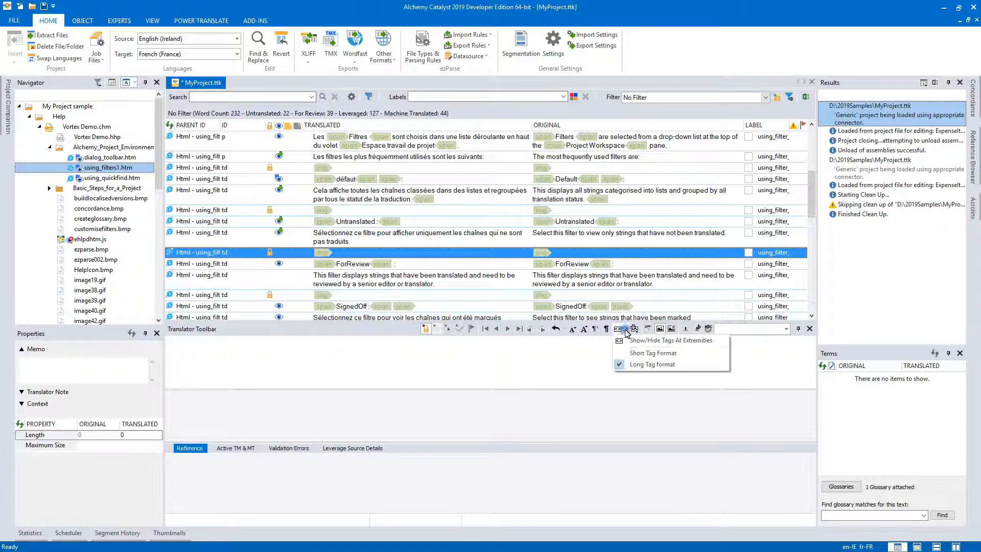
click(636, 340)
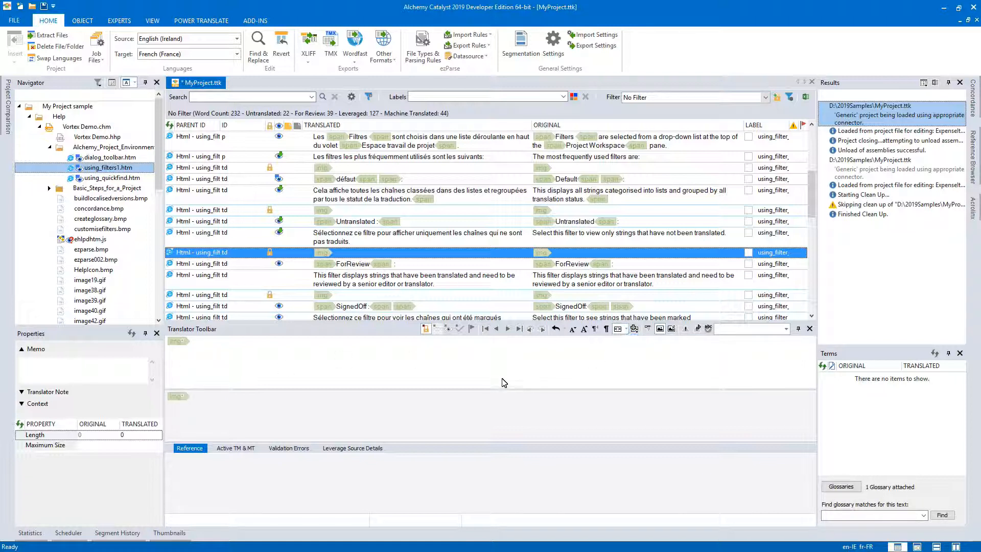
click(625, 329)
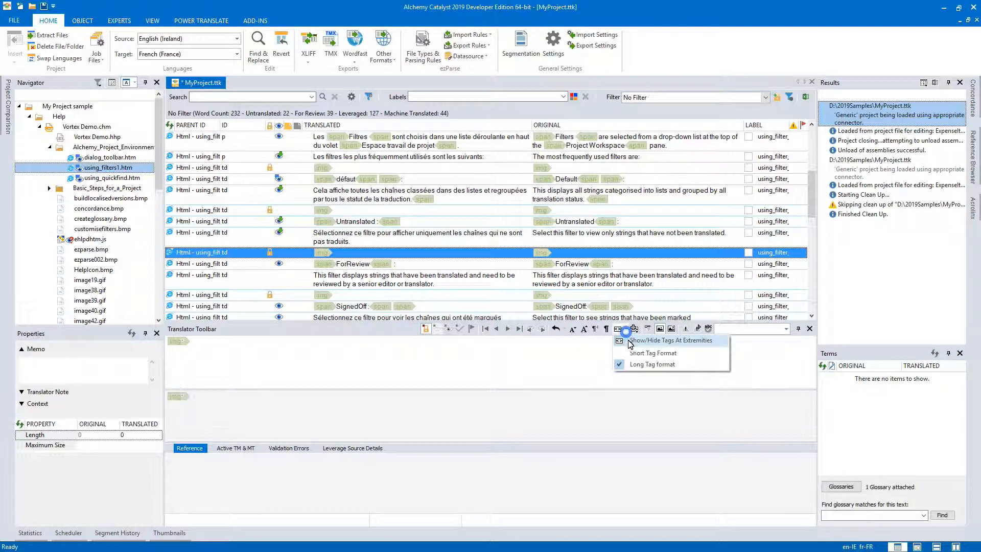
click(636, 341)
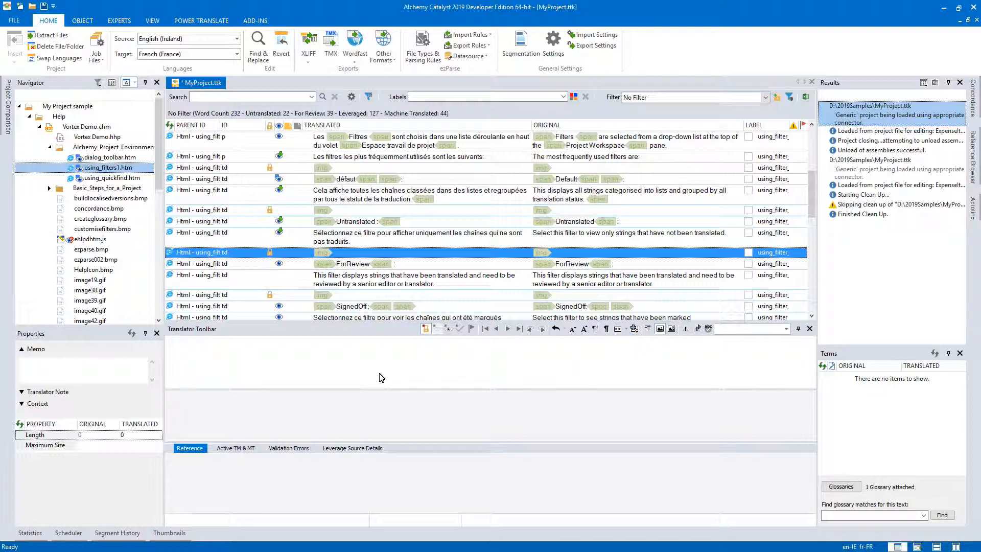
Insert an HTML Bold tag pair after "chaînes" in the translation of "Select this filter to view only strings that have not been translated.".
click(397, 238)
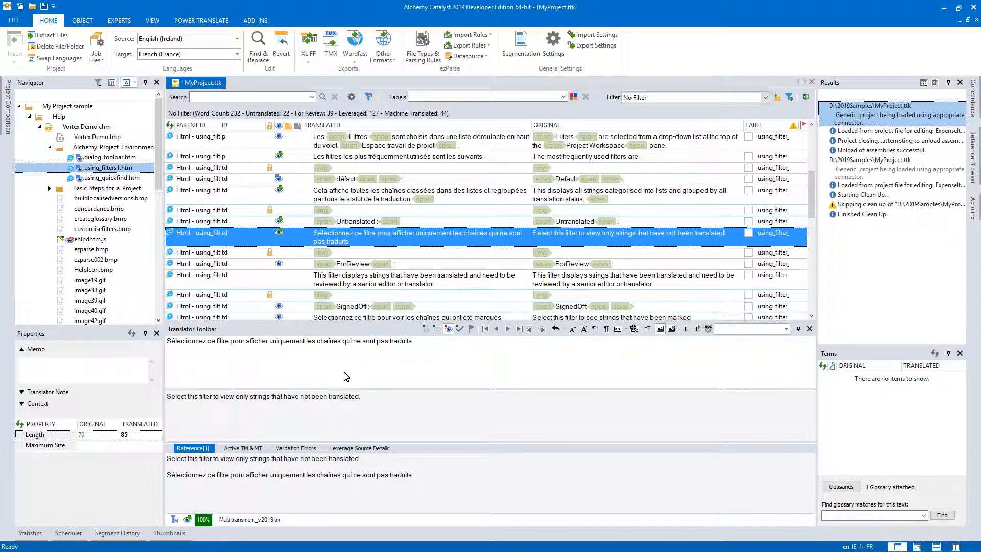
click(341, 343)
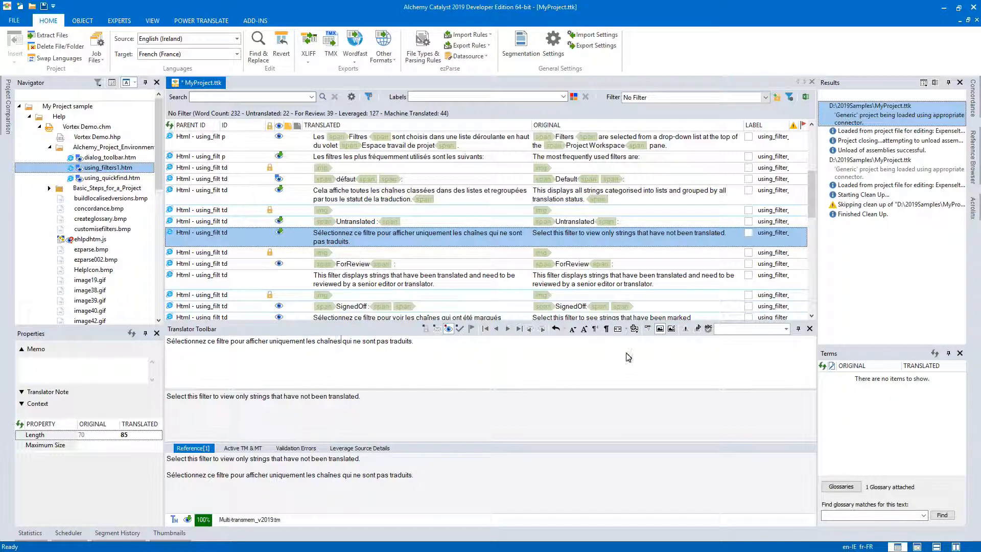
click(635, 330)
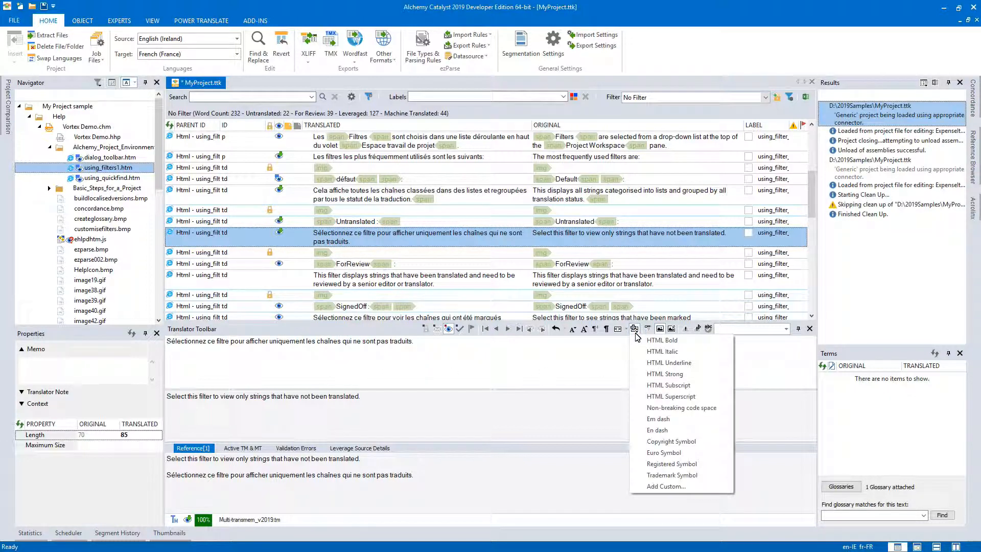
click(663, 340)
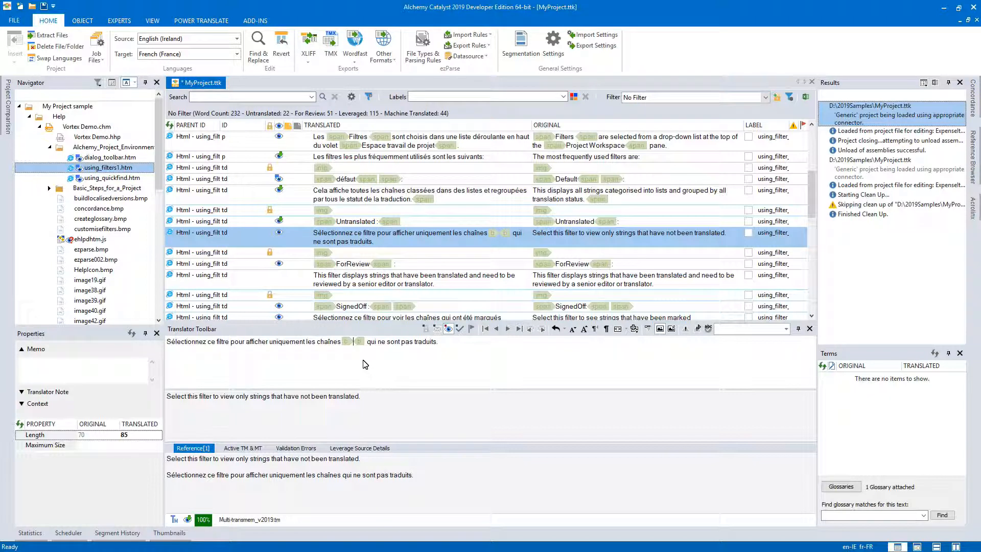
Move the closing bold tag to directly after "sont" so the tag pair encloses "qui ne sont".
click(359, 344)
click(399, 346)
drag(400, 346, 401, 349)
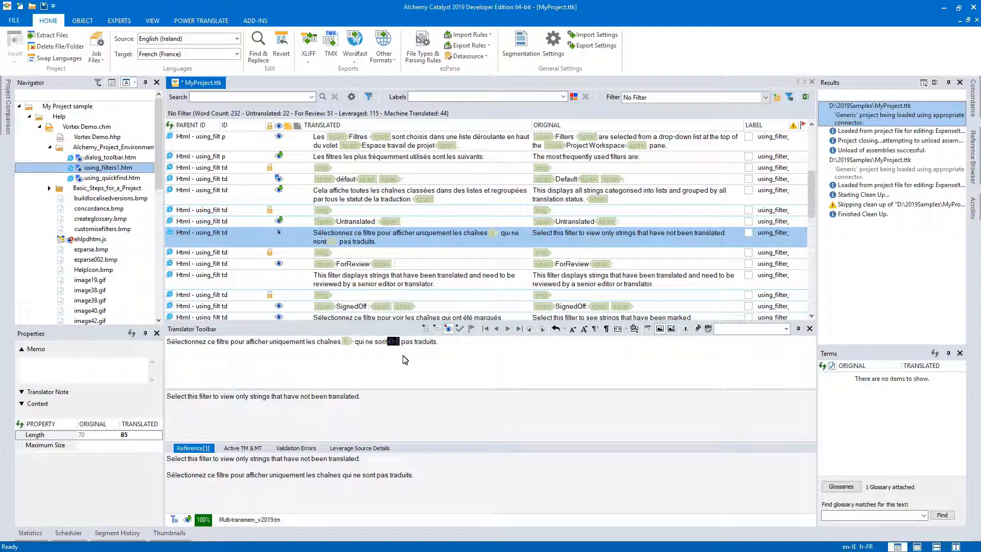